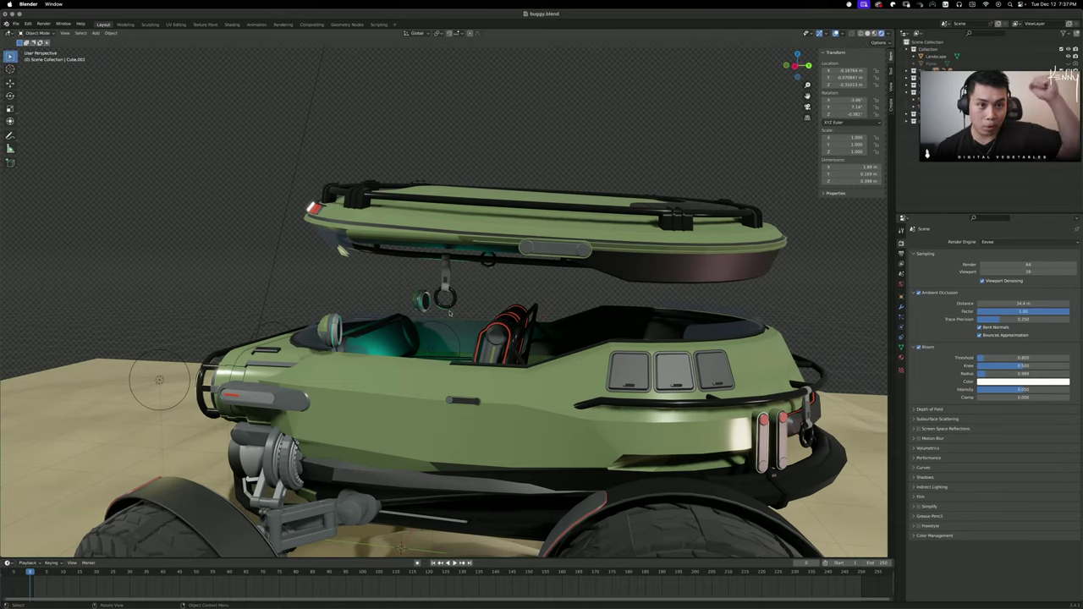
Examine the buggy's floating roof, windshield glass and seats from the side, the front and inside the cabin
middle_drag(450, 314, 216, 346)
alt+middle_drag(628, 364, 664, 359)
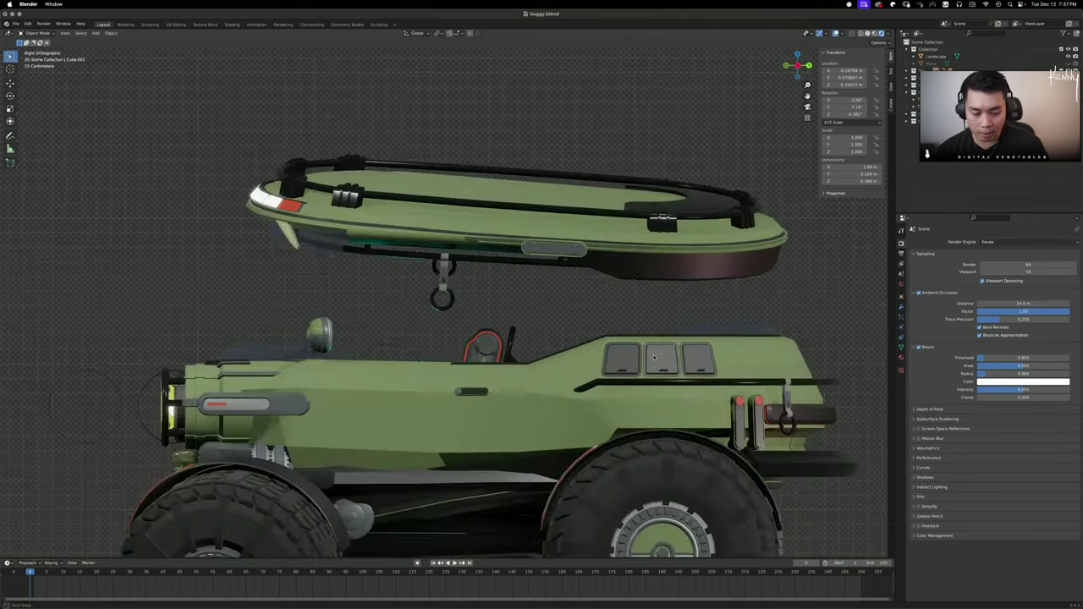
middle_drag(284, 298, 496, 304)
scroll(576, 317, up, 4)
click(496, 234)
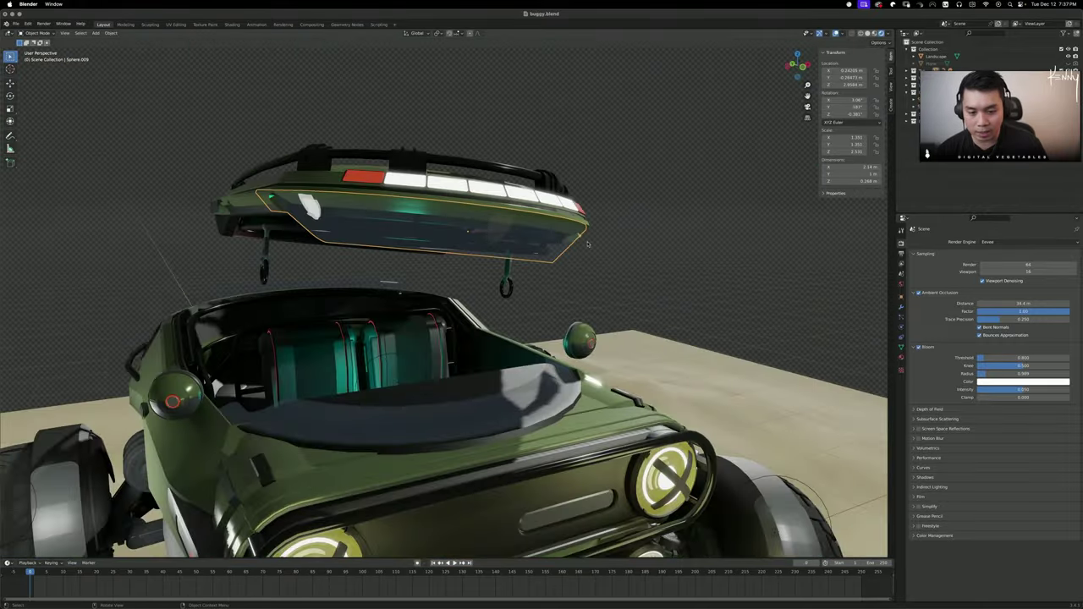
key(KP_1)
click(631, 269)
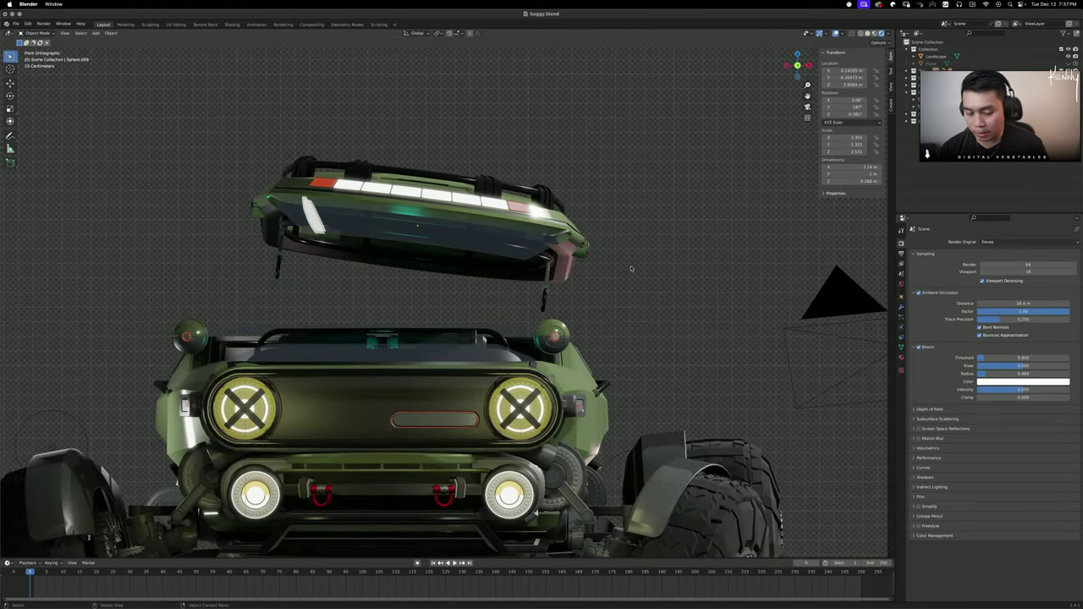
middle_drag(437, 286, 363, 317)
scroll(513, 288, up, 4)
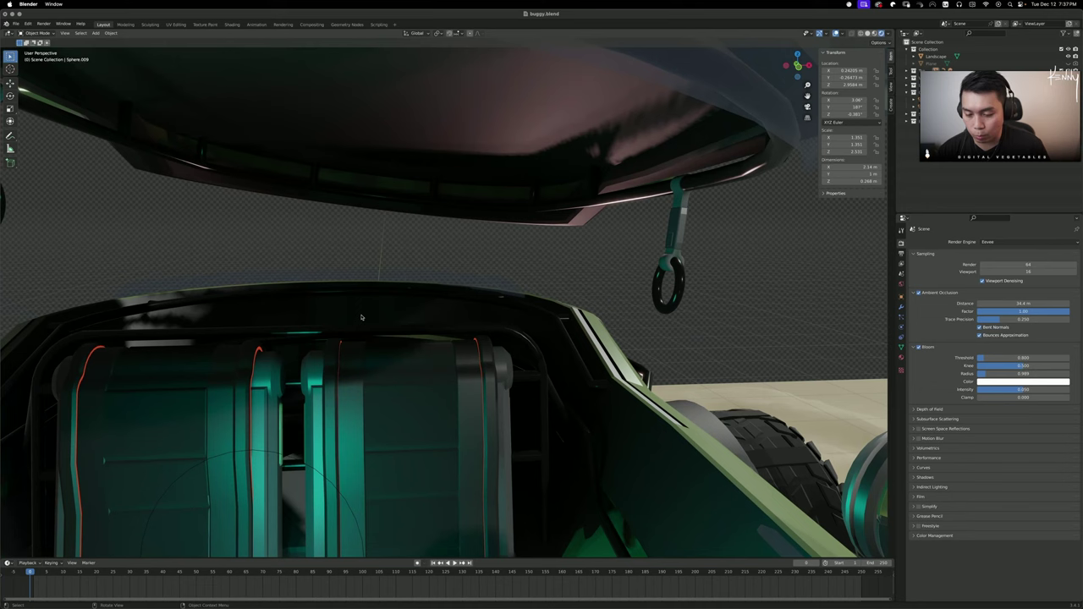
click(403, 372)
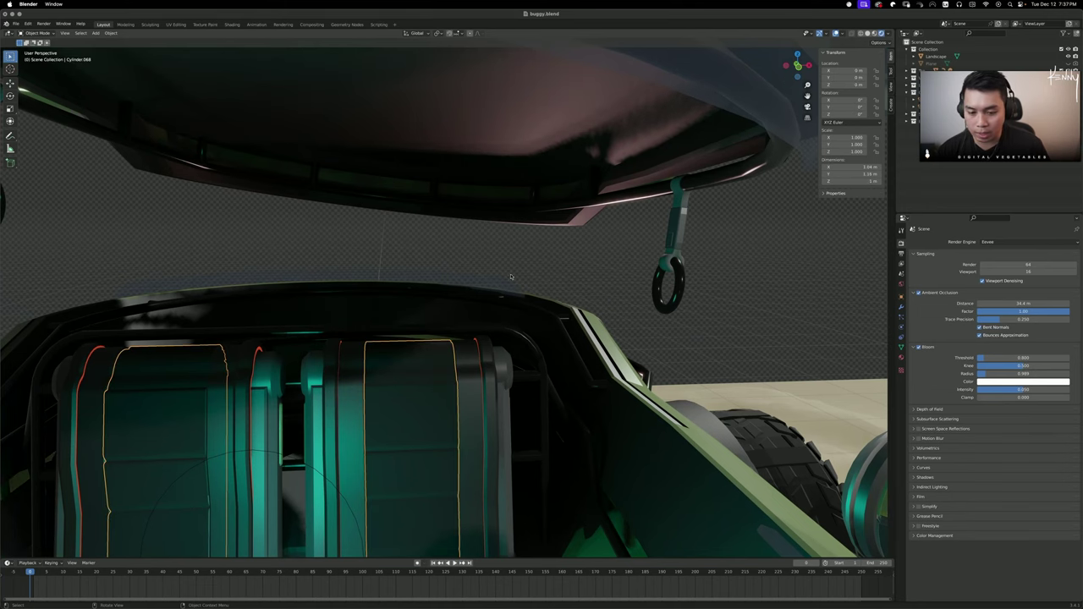
middle_drag(510, 277, 438, 297)
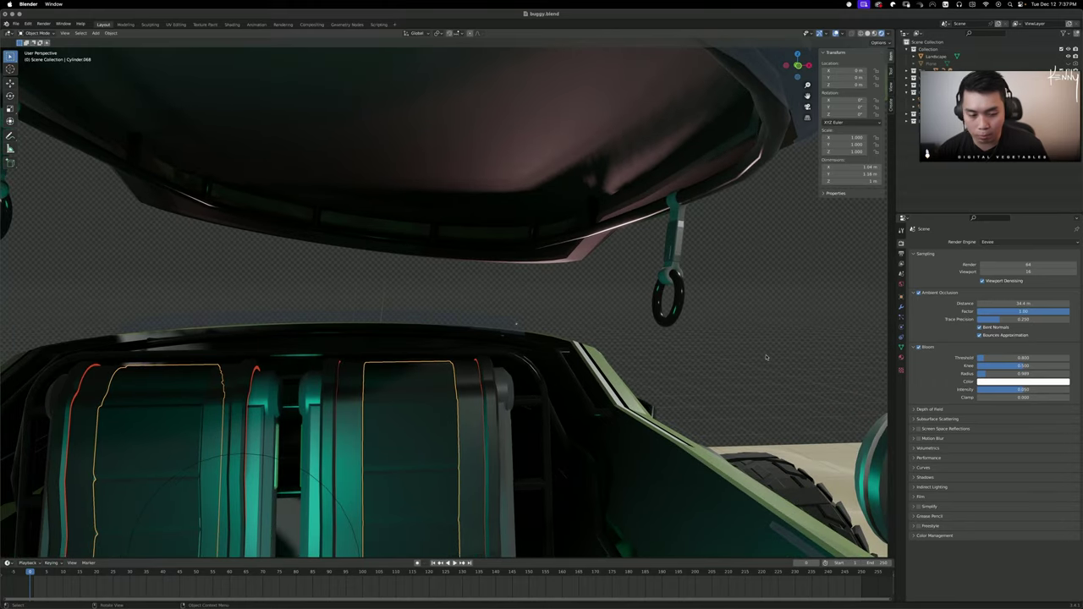
Examine the buggy's rear, wheels and suspension as it stands on the sand landscape
scroll(765, 357, down, 5)
middle_drag(709, 348, 409, 347)
scroll(653, 348, down, 6)
click(359, 392)
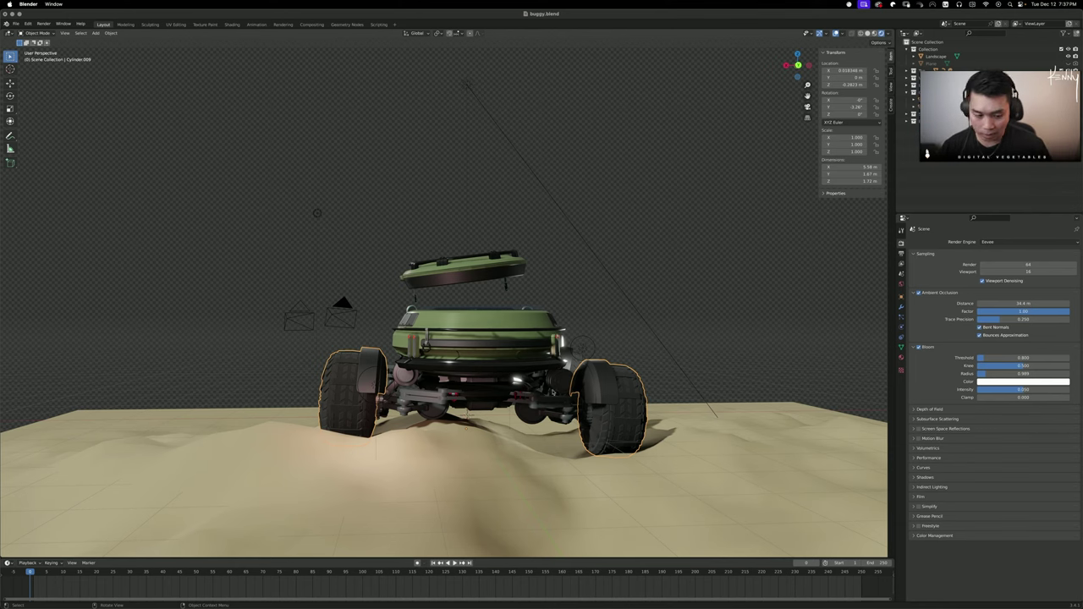
scroll(554, 393, up, 6)
middle_drag(554, 393, 550, 403)
scroll(508, 398, down, 6)
middle_drag(419, 392, 423, 420)
key(KP_3)
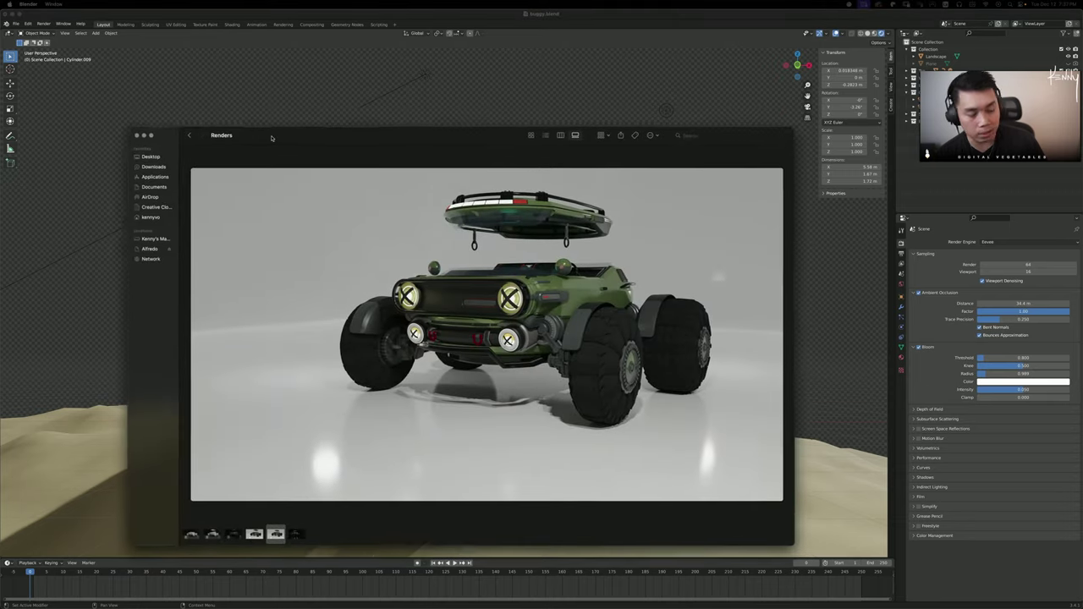
Compare the studio render of the buggy in Finder's Renders folder with the model in the desert scene from several angles
drag(273, 138, 244, 102)
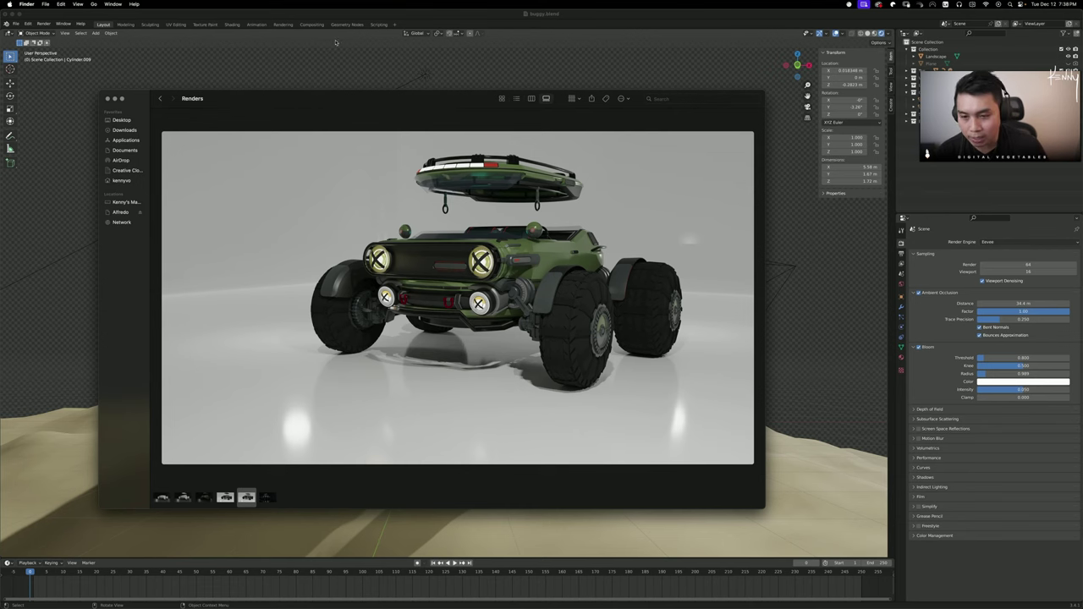
key(super+w)
middle_drag(602, 256, 579, 266)
scroll(585, 268, down, 5)
click(585, 268)
scroll(579, 267, up, 5)
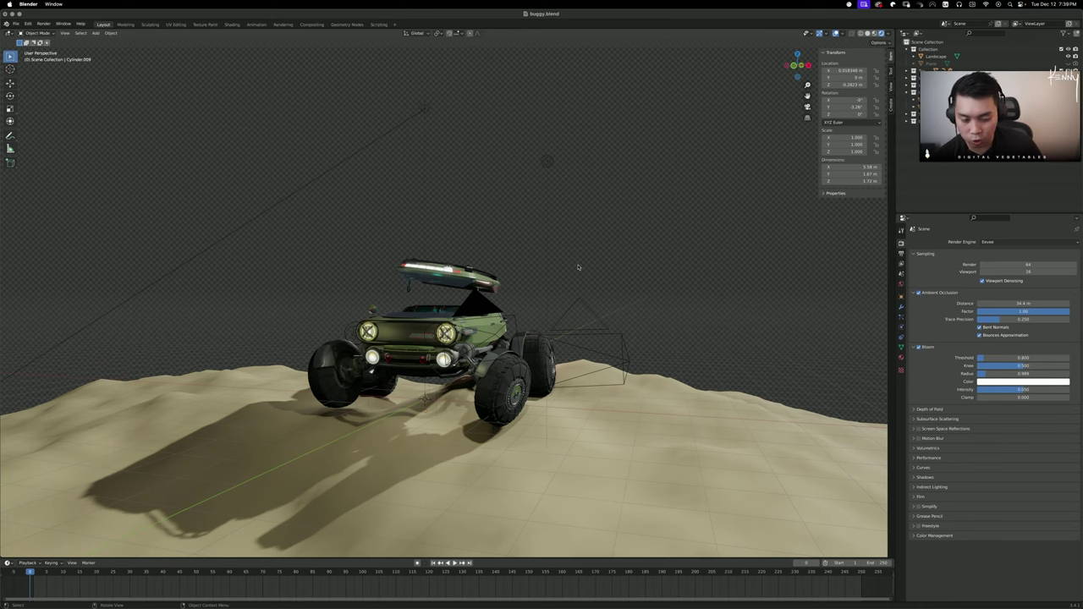
middle_drag(521, 339, 580, 339)
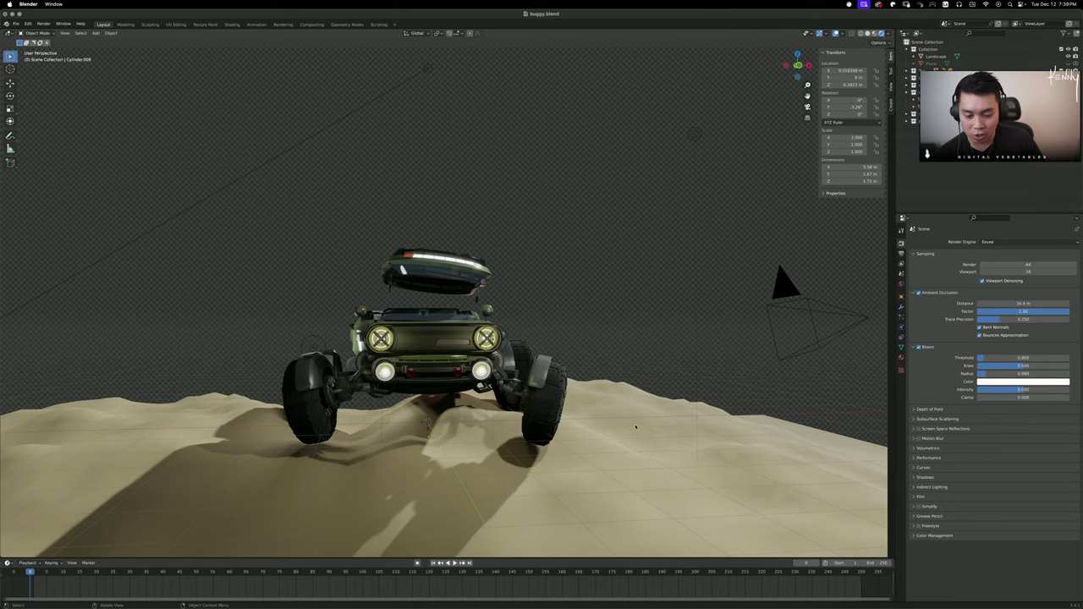
middle_drag(635, 426, 584, 443)
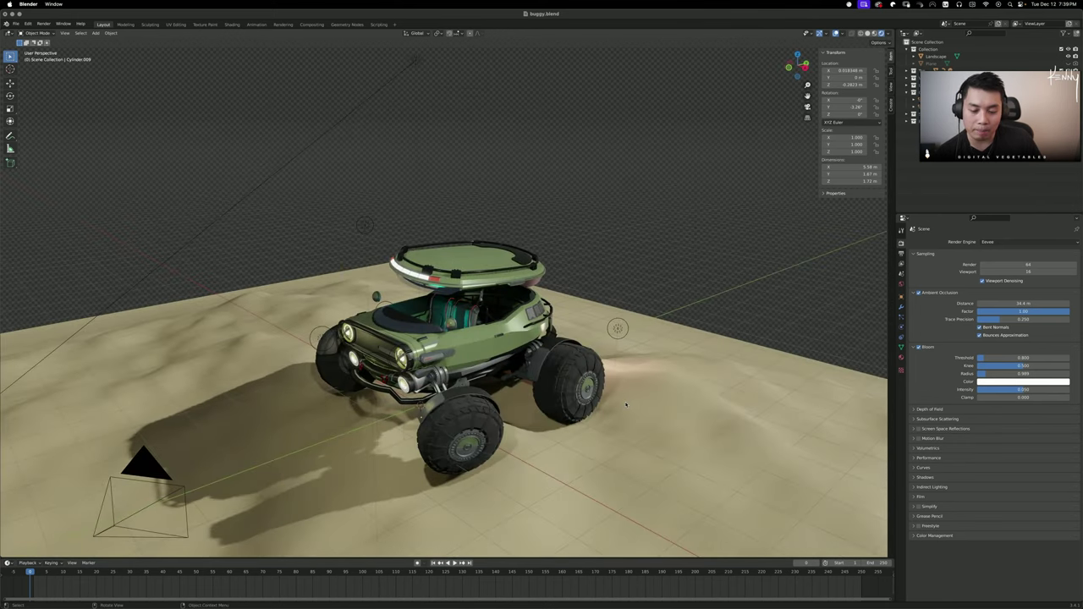
drag(1082, 107, 270, 124)
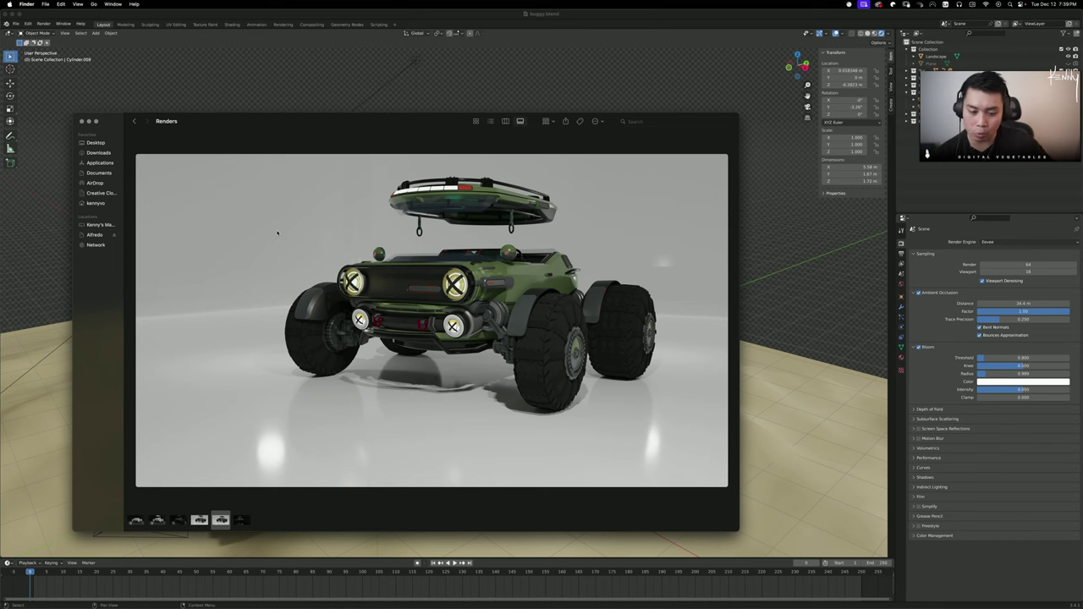
drag(314, 123, 1082, 122)
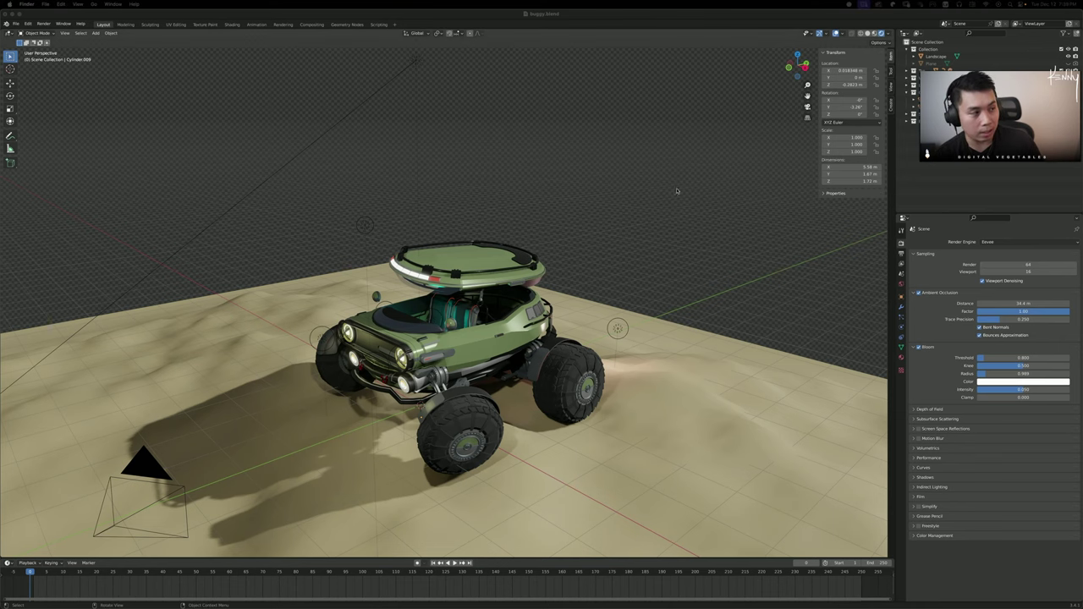
middle_drag(482, 296, 690, 310)
scroll(562, 276, down, 4)
scroll(575, 291, up, 3)
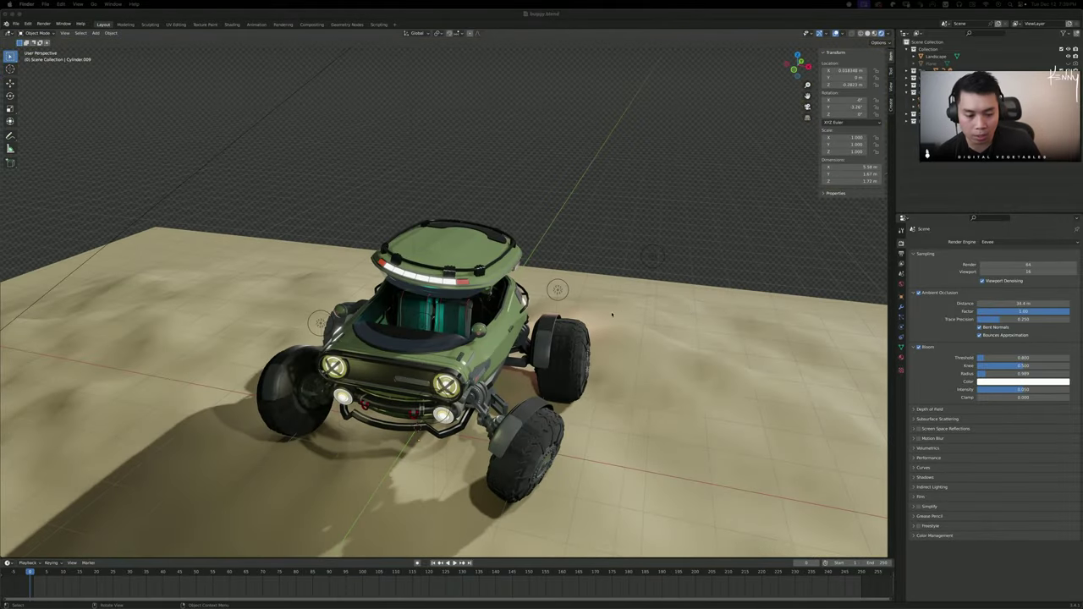
mouse_move(612, 315)
middle_down()
mouse_move(594, 295)
mouse_move(601, 307)
middle_up()
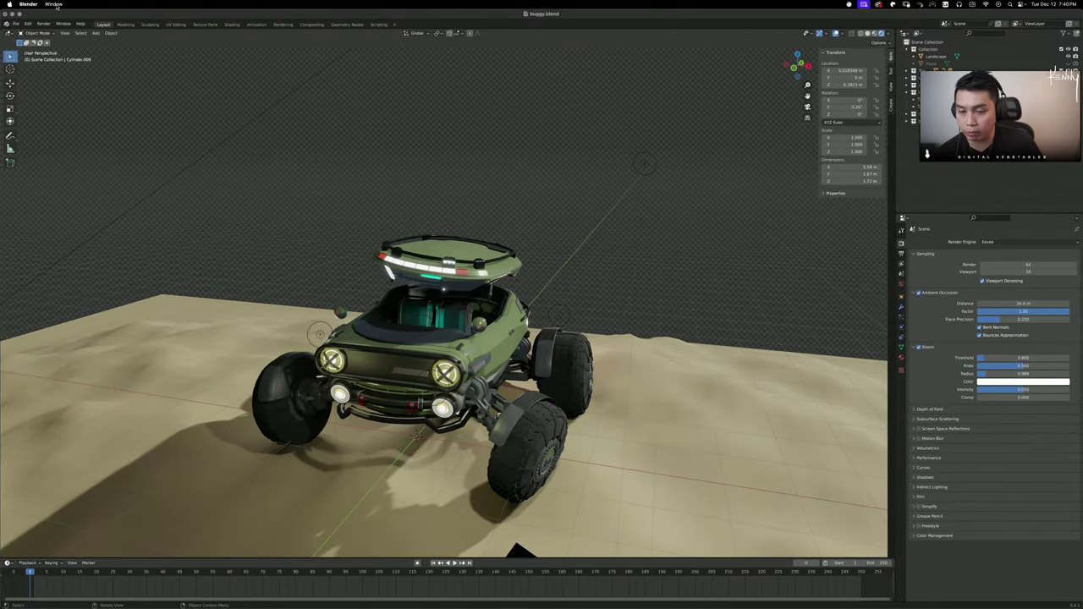
Switch to Finder and check the blend files in the Original folder and its parent WK7 folder, shown as icons
mouse_move(419, 604)
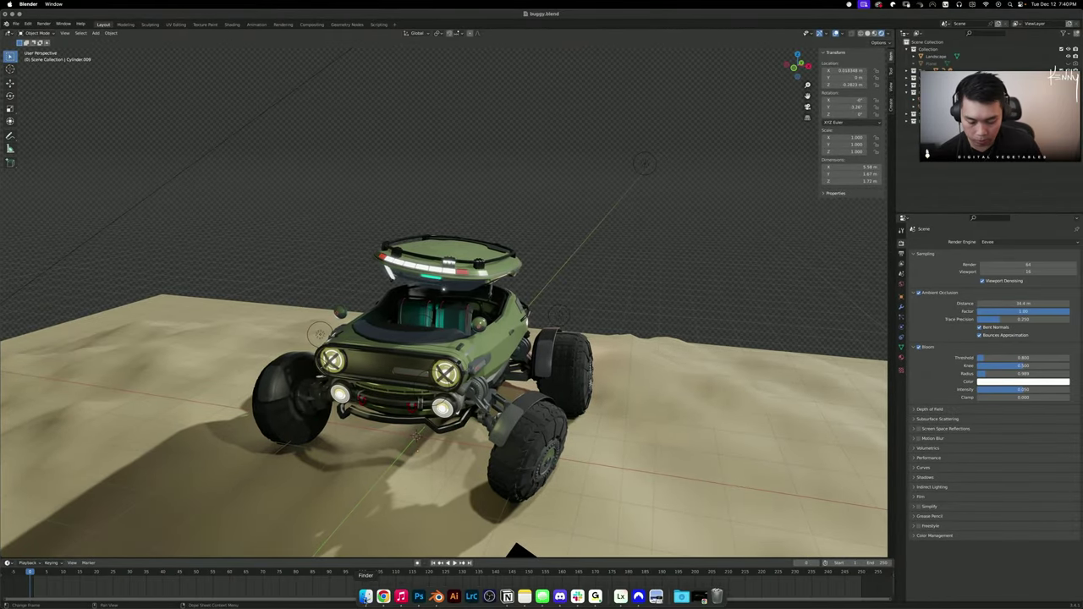
click(365, 605)
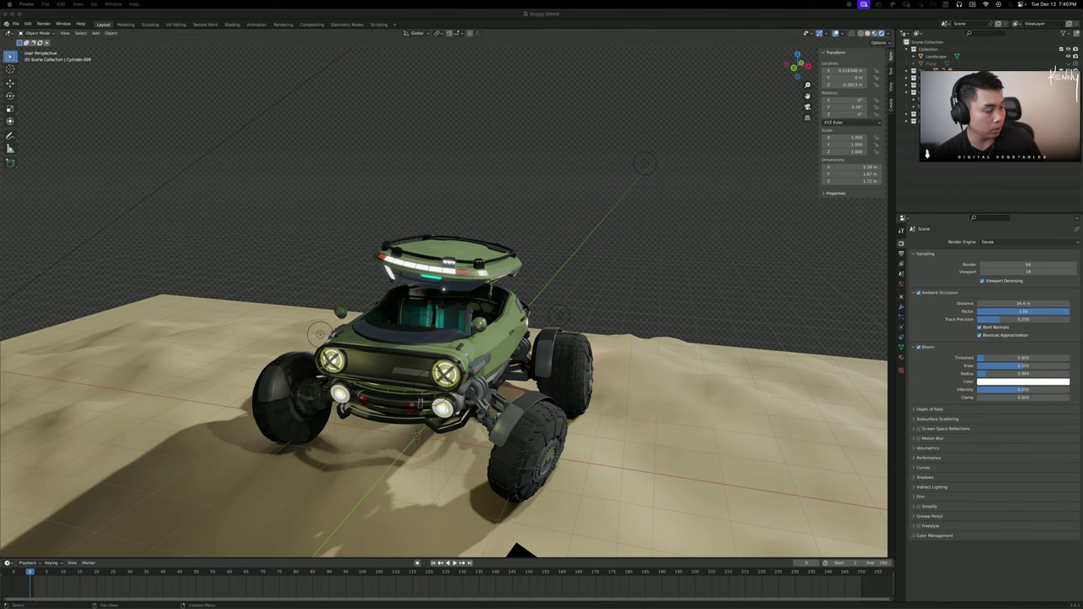
drag(1082, 114, 456, 114)
click(479, 143)
double_click(479, 142)
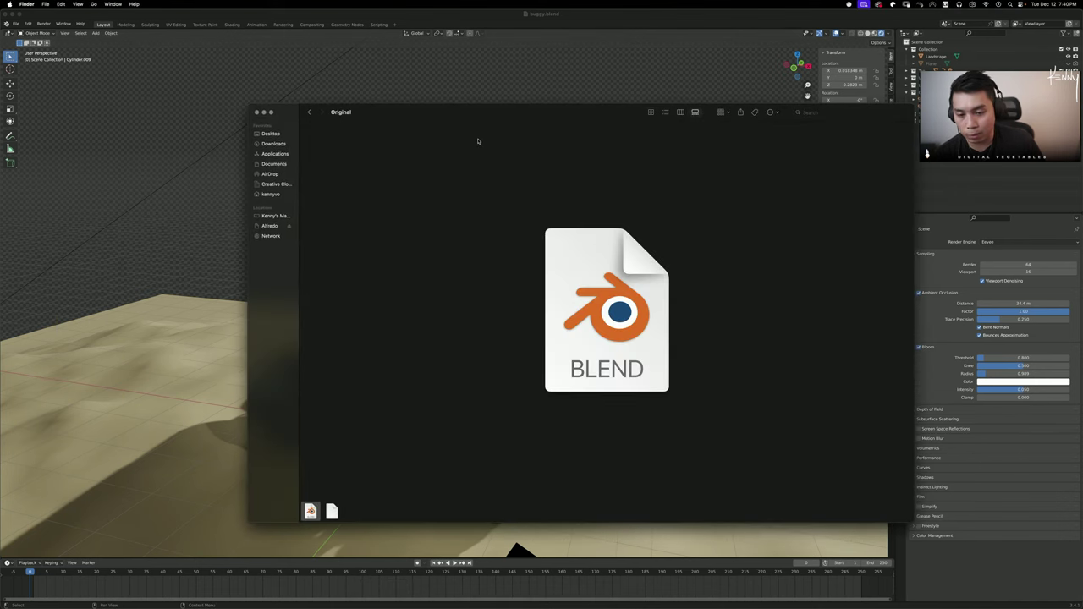
click(651, 111)
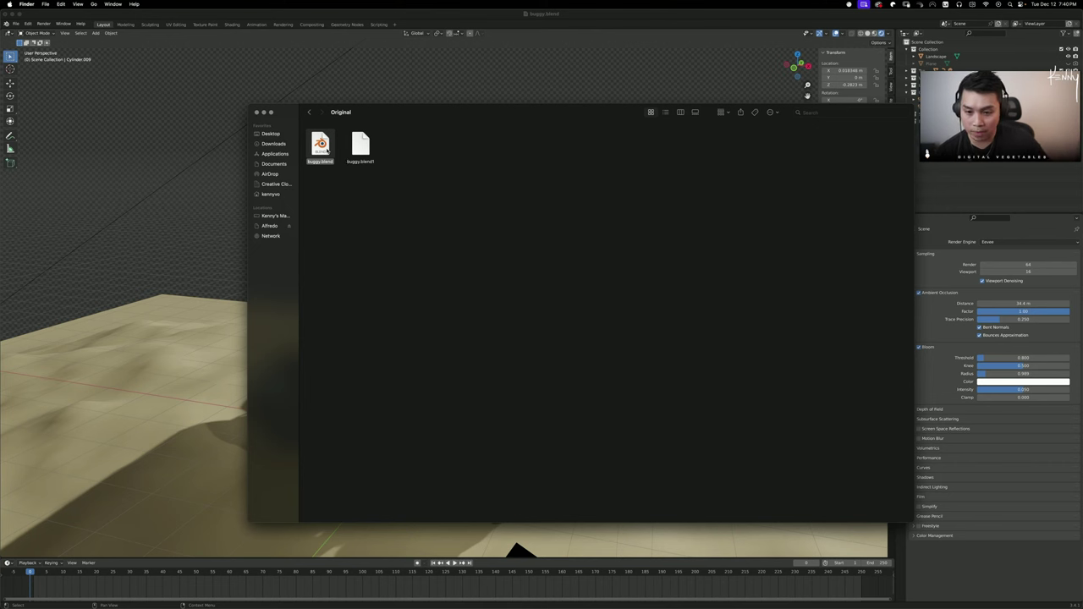
click(309, 113)
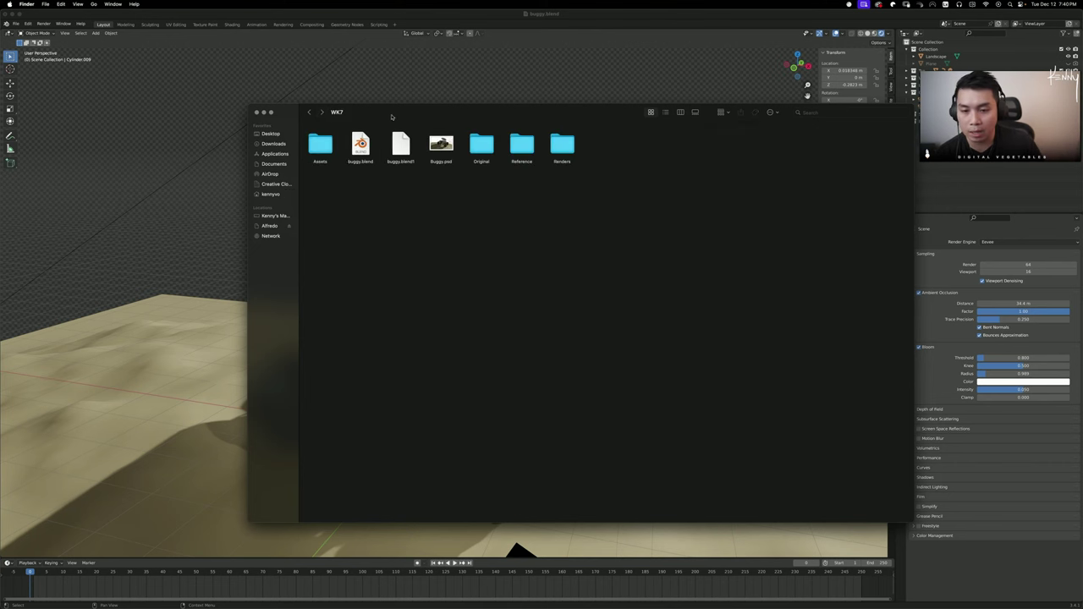
drag(392, 117, 392, 608)
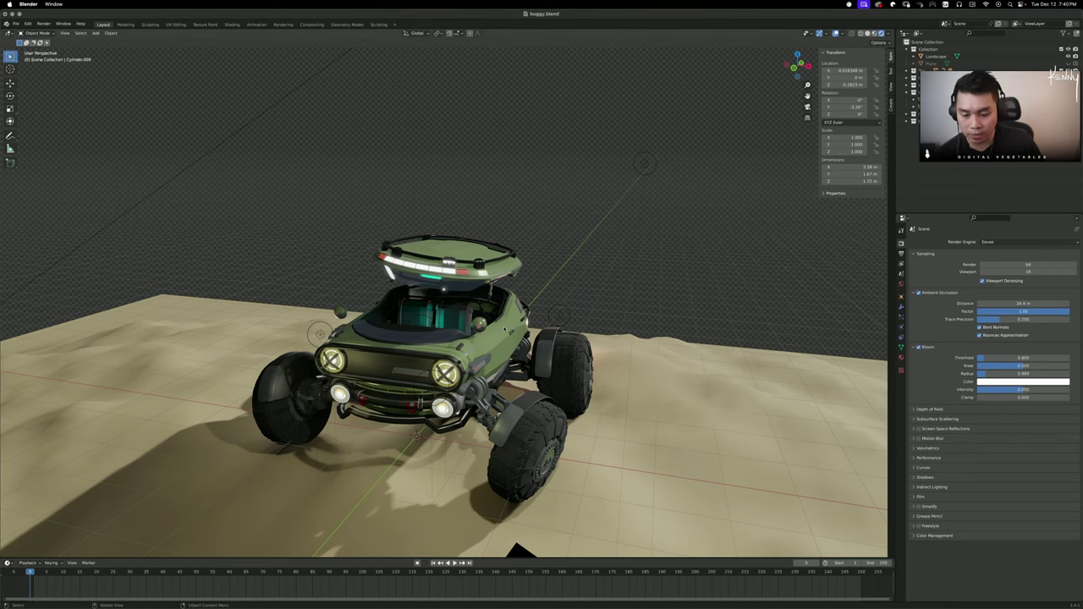
Examine the buggy's front end and its stance on the dunes, and select the landscape
mouse_move(479, 302)
middle_down()
mouse_move(458, 306)
mouse_move(529, 305)
mouse_move(478, 316)
middle_up()
scroll(530, 305, down, 5)
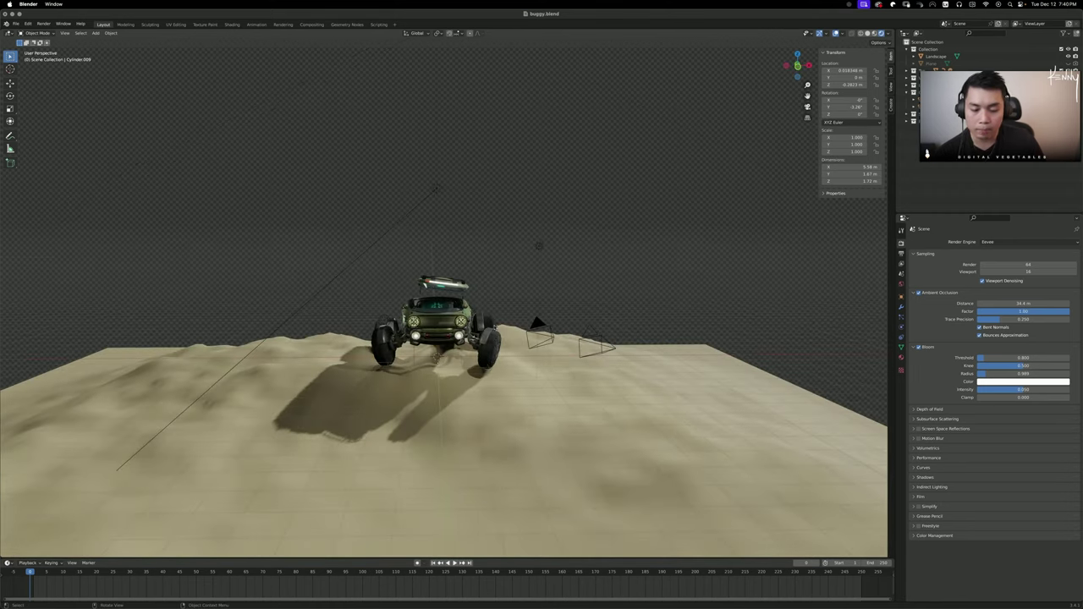
scroll(565, 230, up, 3)
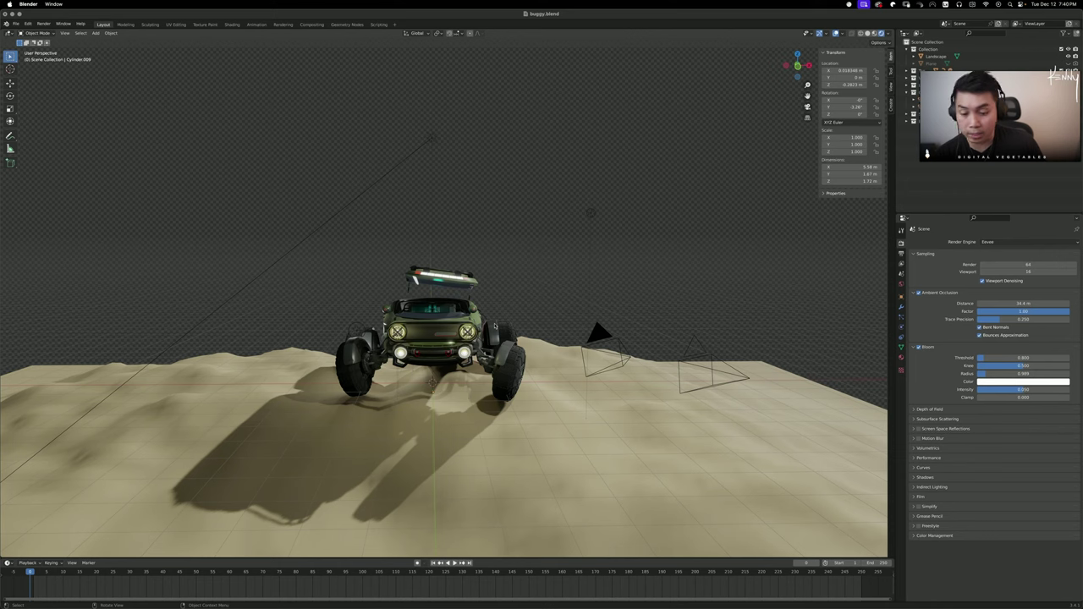
scroll(575, 377, up, 4)
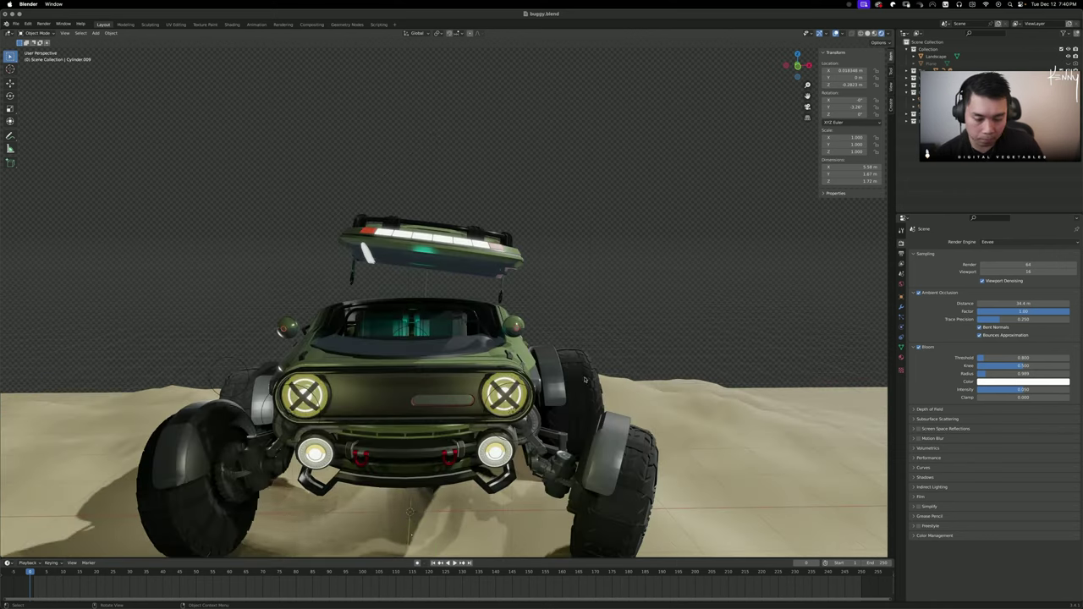
middle_drag(575, 377, 512, 390)
scroll(571, 381, down, 2)
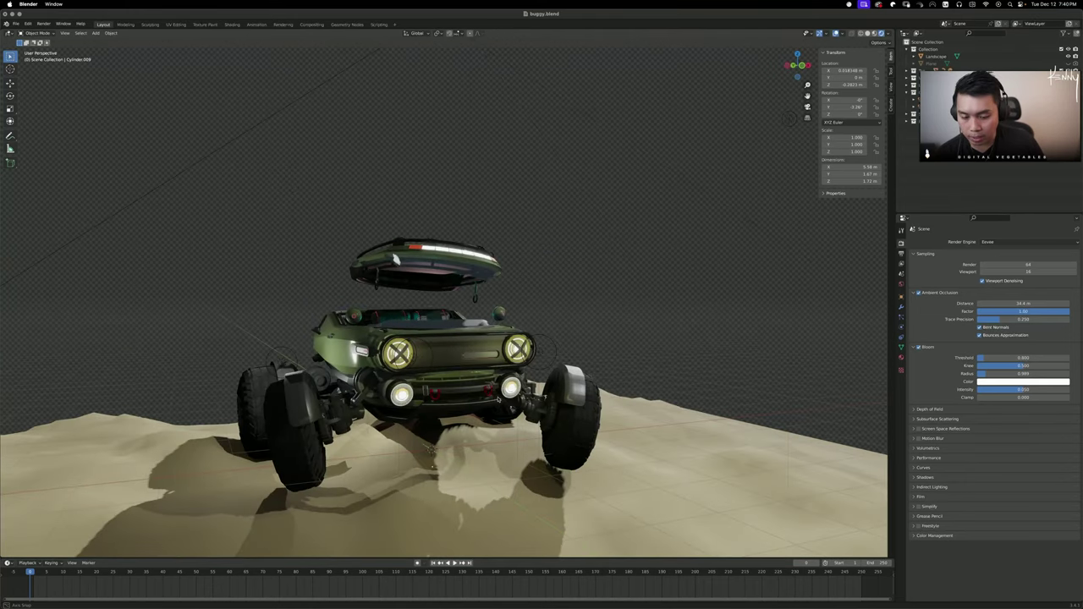
mouse_move(431, 447)
middle_down()
mouse_move(440, 444)
mouse_move(425, 449)
middle_up()
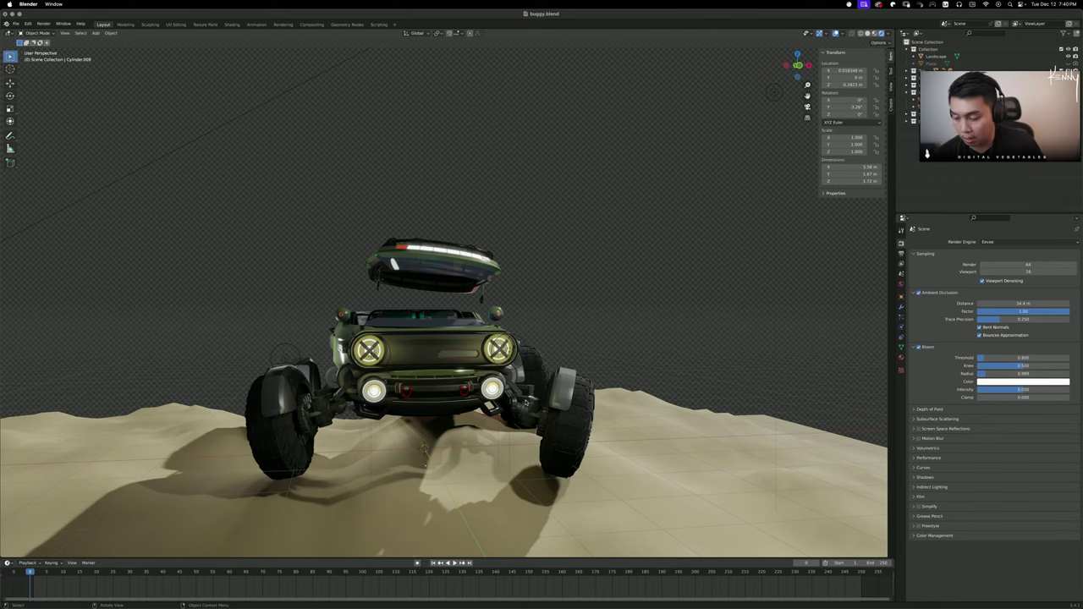
scroll(546, 396, down, 3)
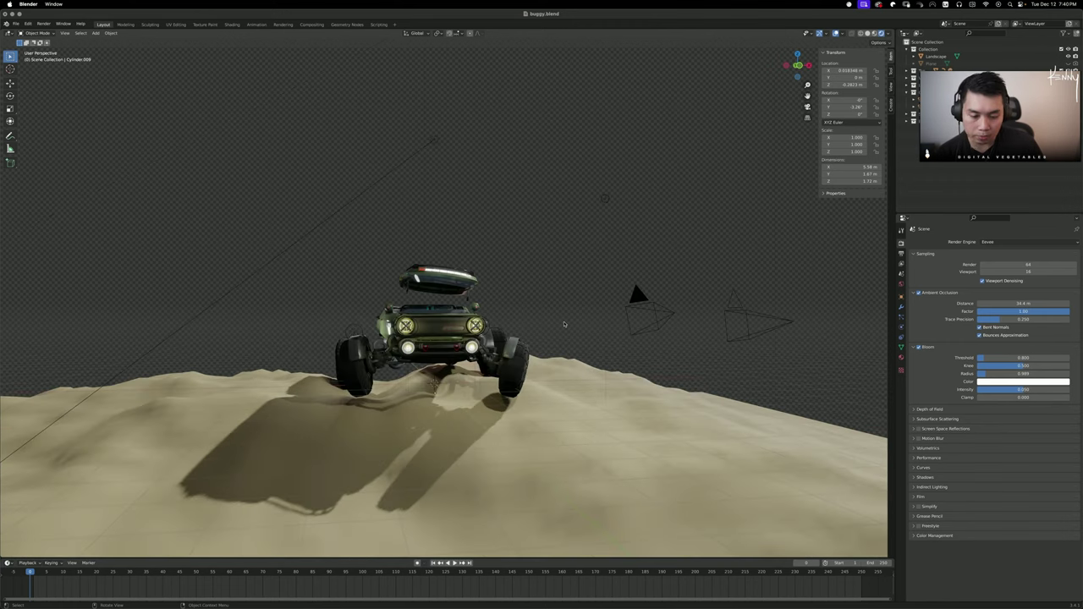
click(554, 381)
mouse_move(553, 381)
middle_down()
mouse_move(502, 423)
mouse_move(553, 465)
mouse_move(560, 390)
middle_up()
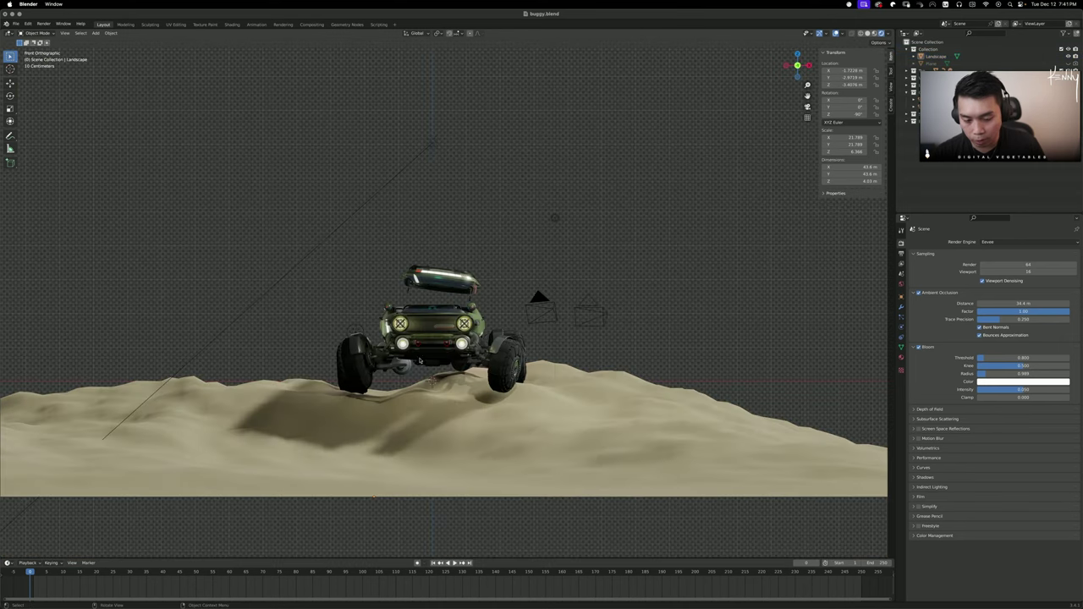
Examine the buggy from the side, from low in front and around the body, finishing close up on the red rear lights
middle_drag(556, 309, 464, 359)
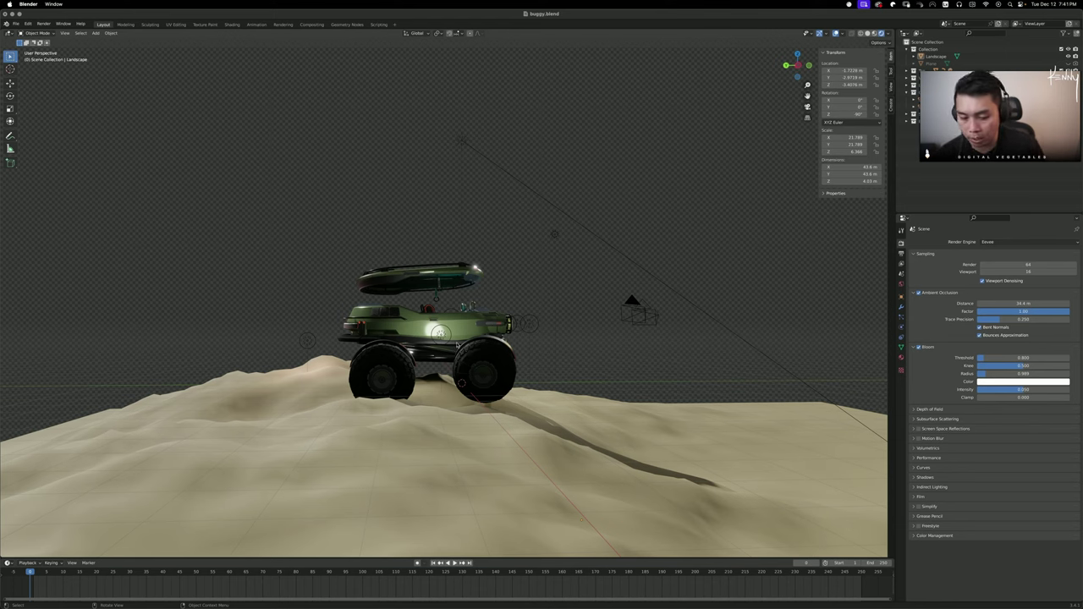
middle_drag(524, 366, 429, 380)
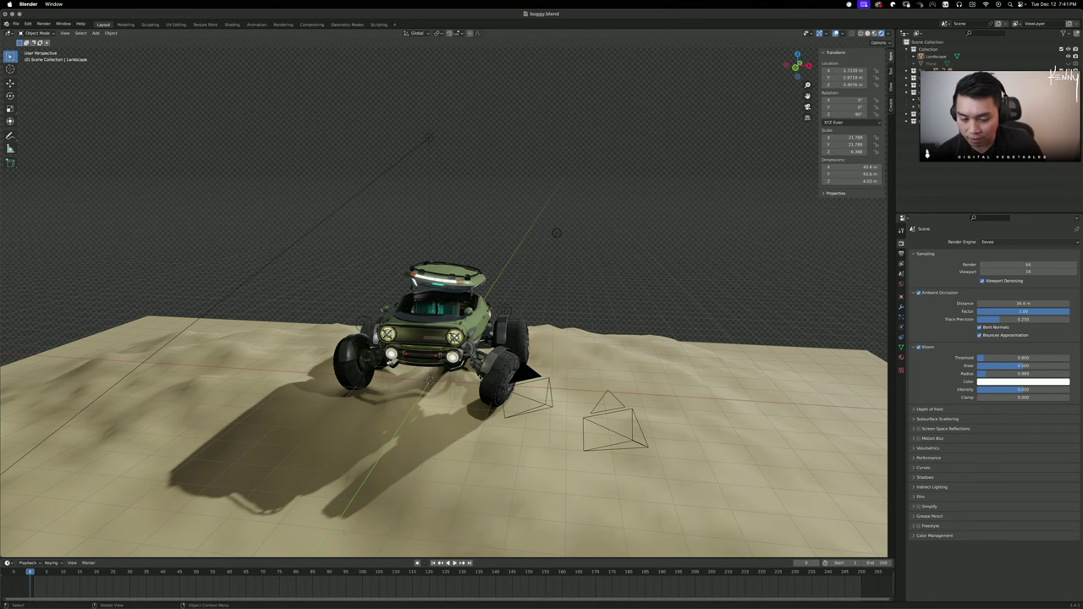
scroll(429, 380, up, 5)
middle_drag(429, 380, 351, 412)
scroll(423, 326, down, 3)
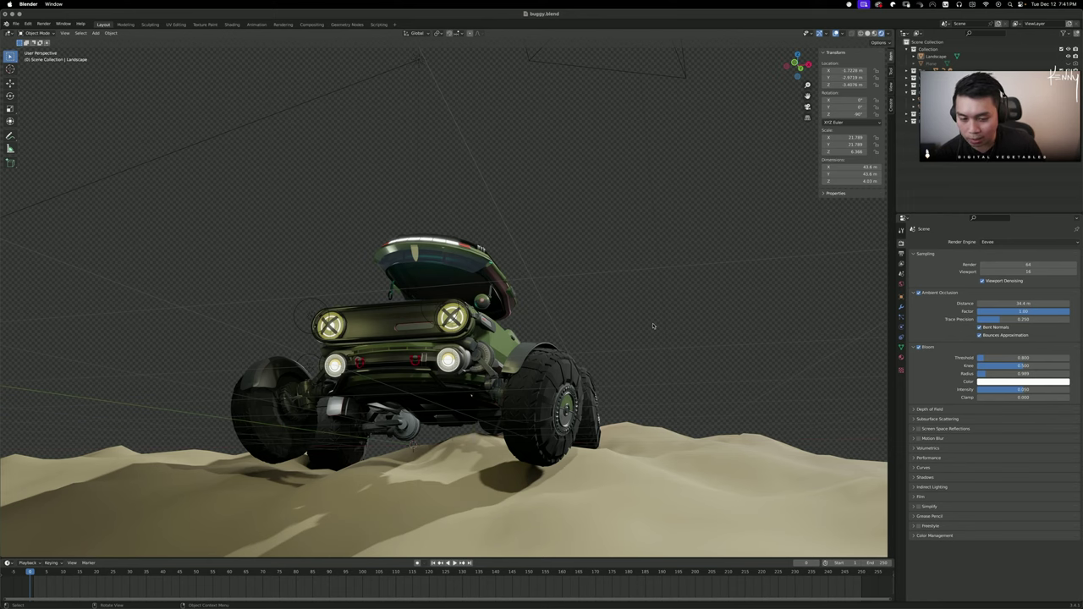
middle_drag(652, 326, 654, 321)
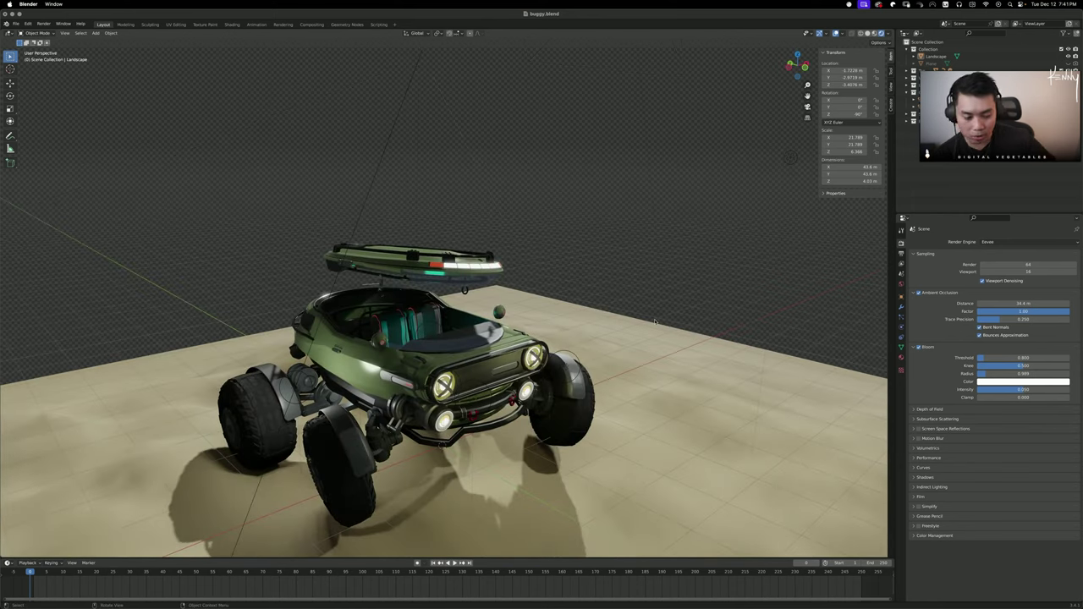
middle_drag(617, 277, 558, 303)
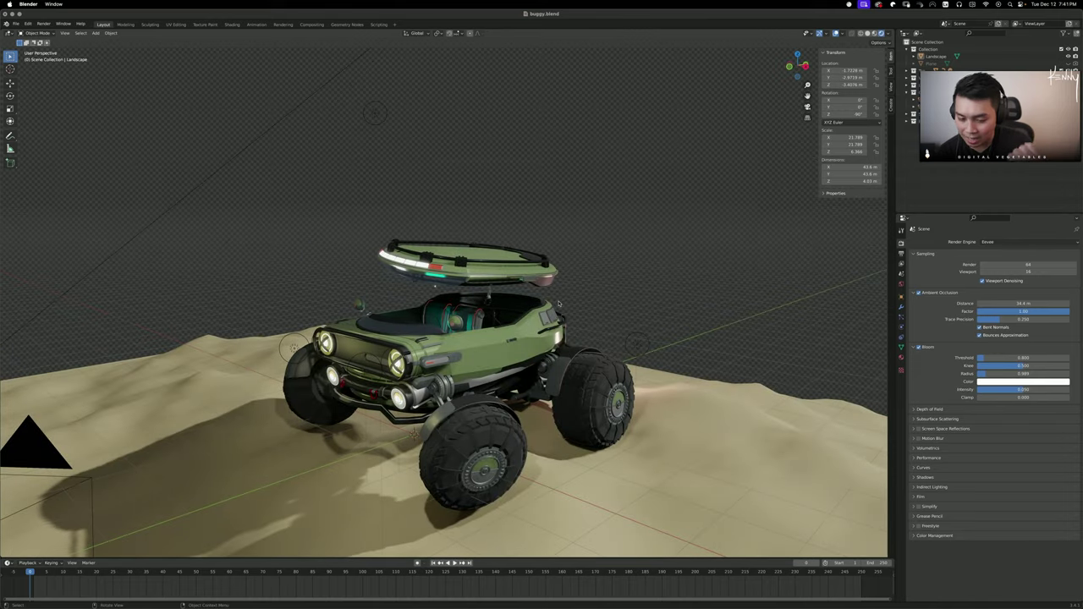
middle_drag(558, 295, 609, 262)
scroll(713, 369, up, 6)
scroll(629, 277, up, 8)
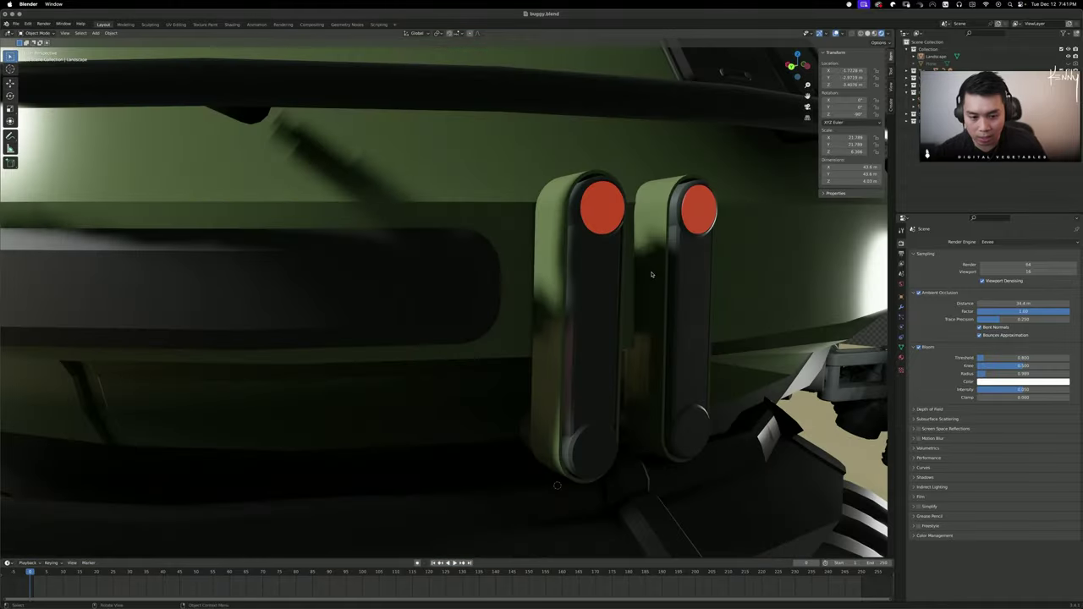
Examine the rear light pods, the recessed handle on the side panel and the bodywork around them, selecting parts for inspection
scroll(629, 277, down, 5)
click(324, 336)
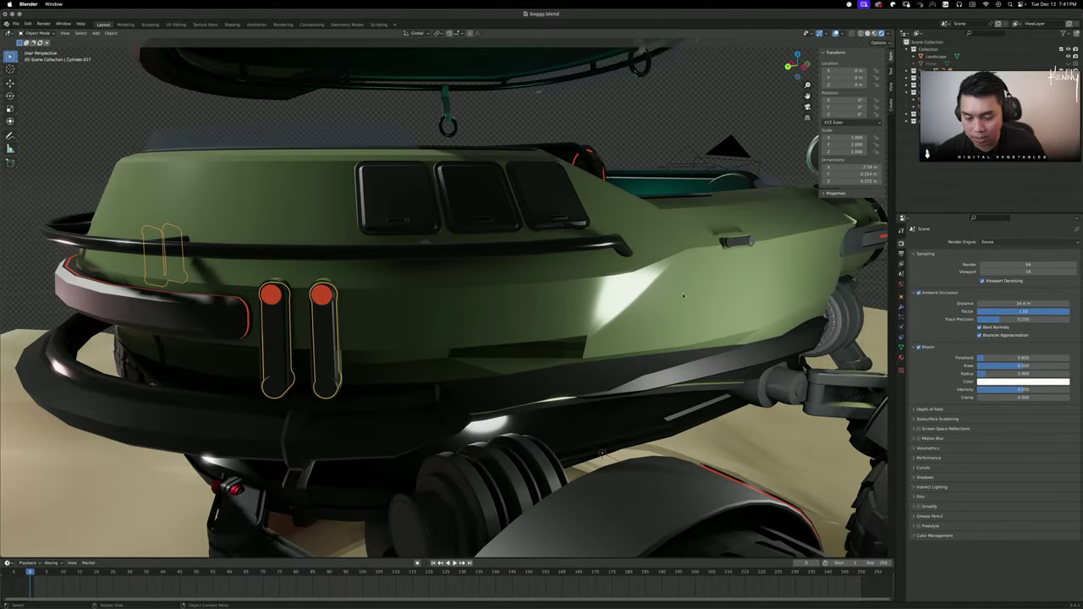
scroll(687, 298, down, 2)
middle_drag(692, 298, 613, 298)
scroll(613, 298, up, 4)
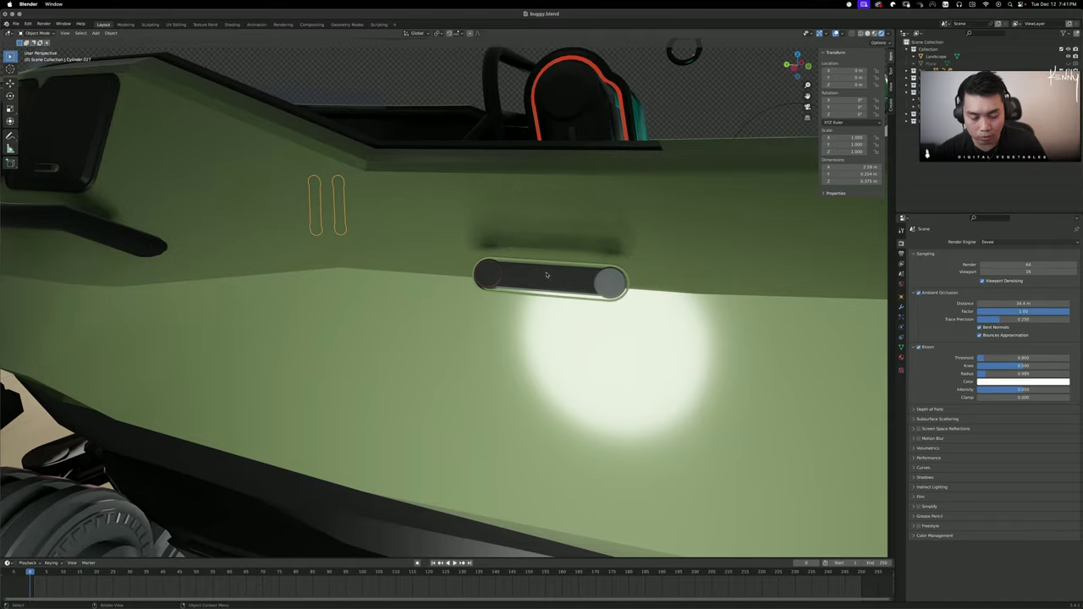
scroll(631, 282, down, 6)
middle_drag(630, 282, 611, 304)
click(666, 314)
drag(612, 305, 584, 339)
middle_drag(448, 245, 572, 231)
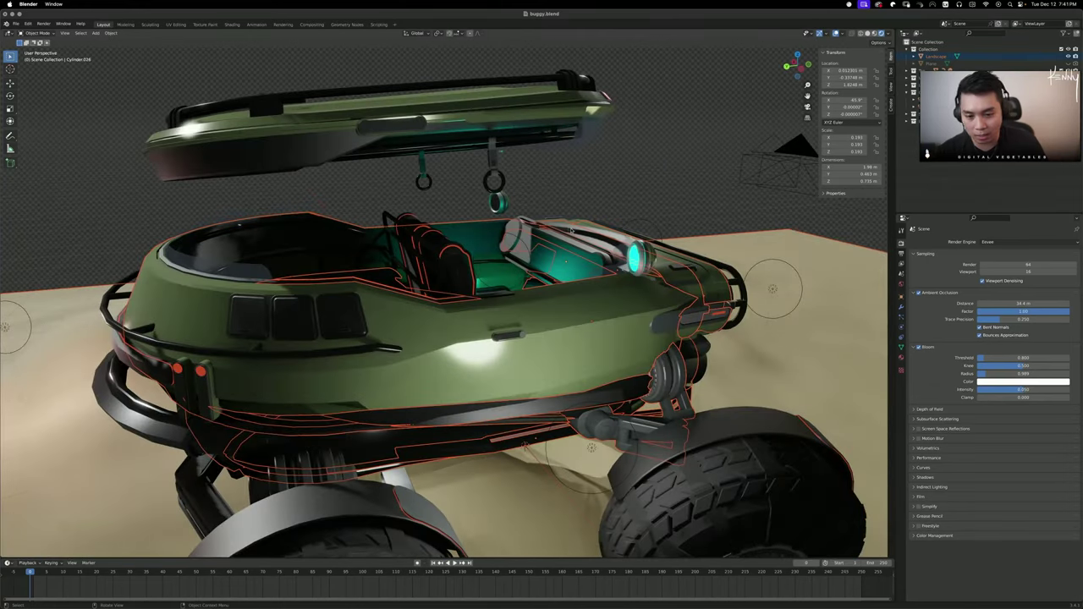
Examine the whole buggy on the dunes from behind, from the front three-quarter angle, in front view and along its side
scroll(572, 231, down, 6)
click(539, 205)
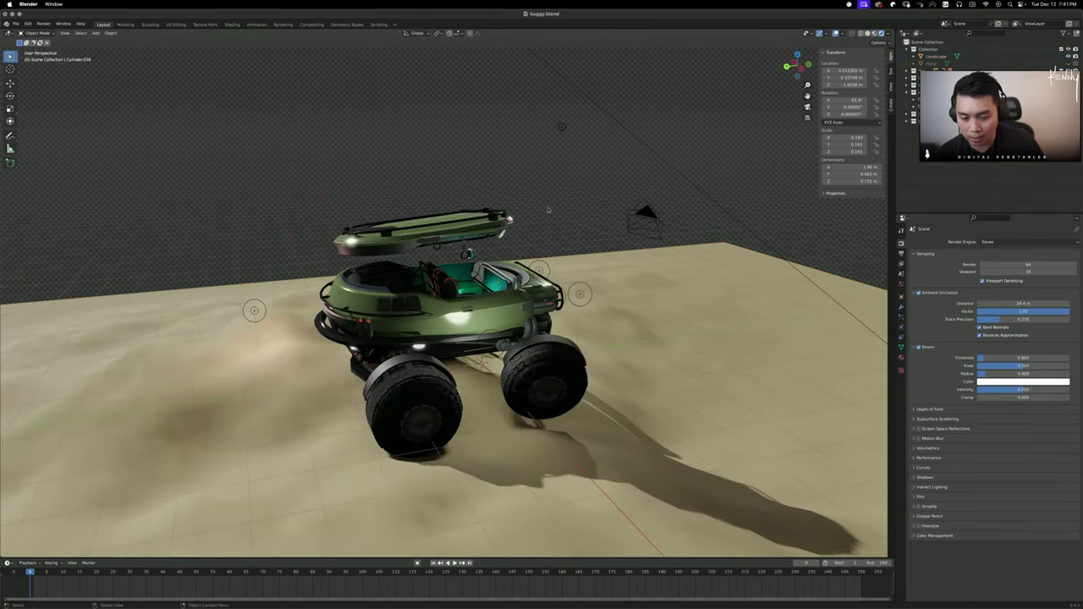
middle_drag(343, 275, 489, 252)
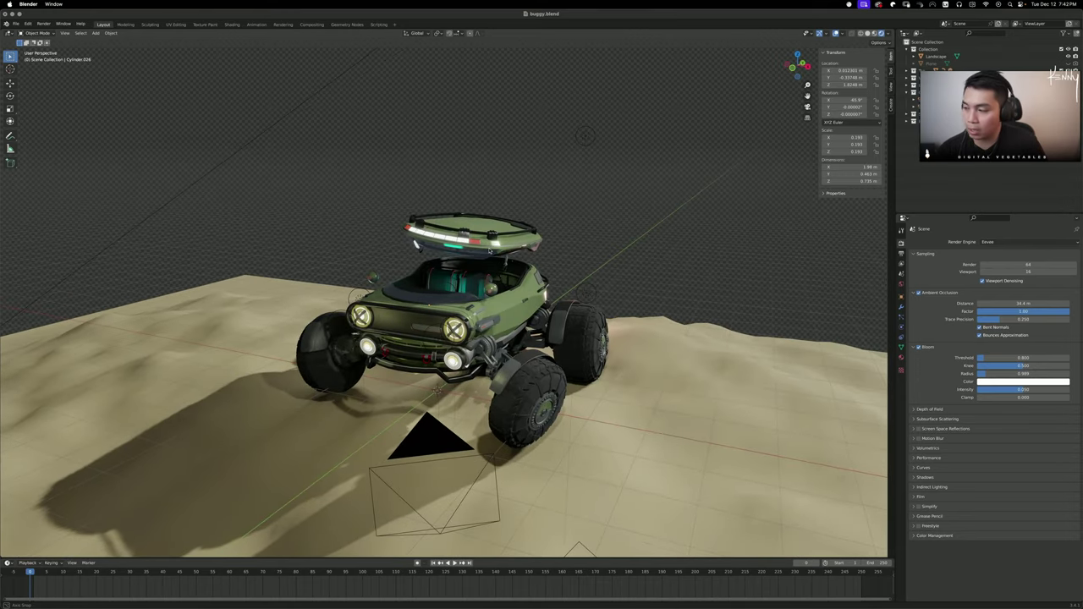
scroll(489, 252, up, 2)
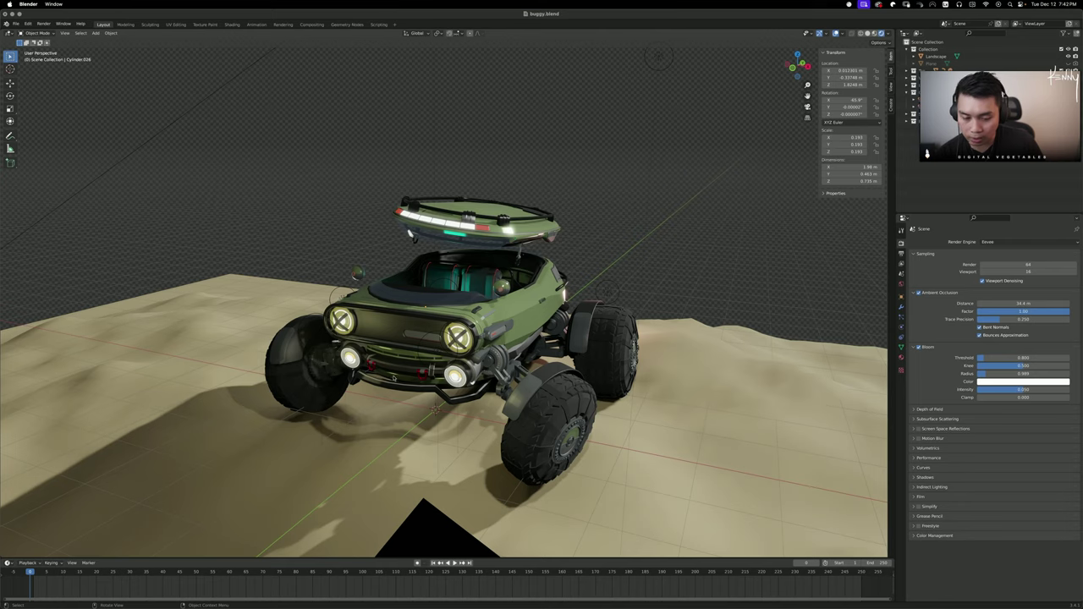
key(KP_1)
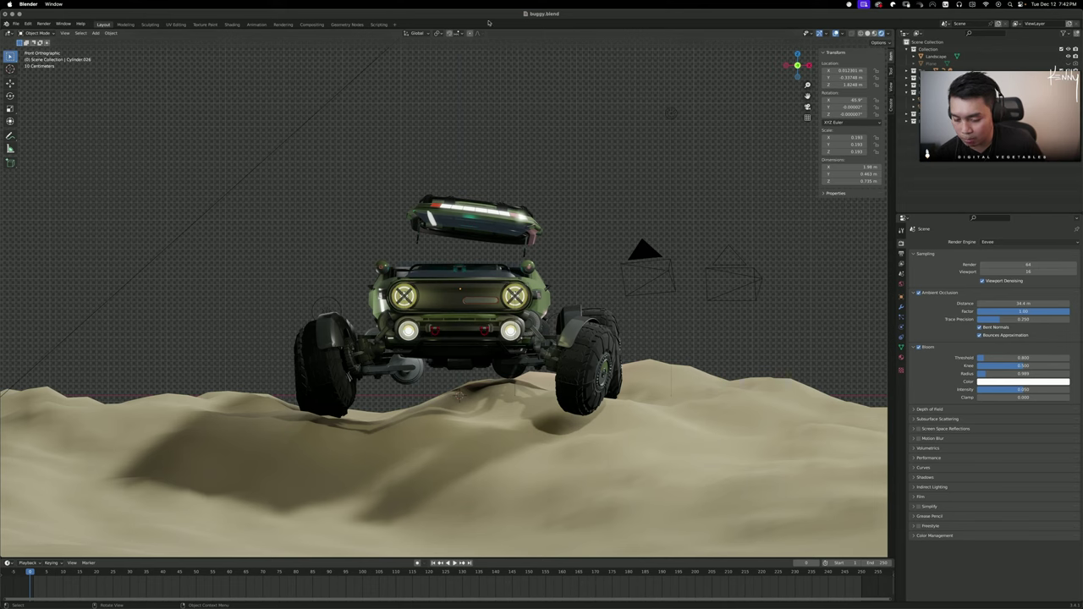
middle_drag(674, 320, 613, 339)
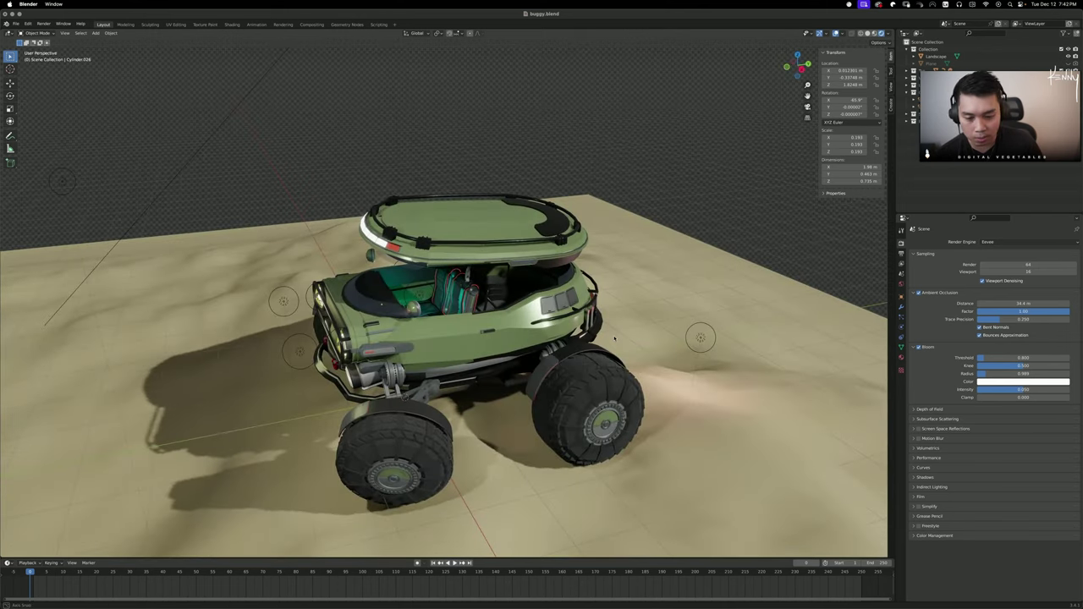
scroll(613, 339, up, 5)
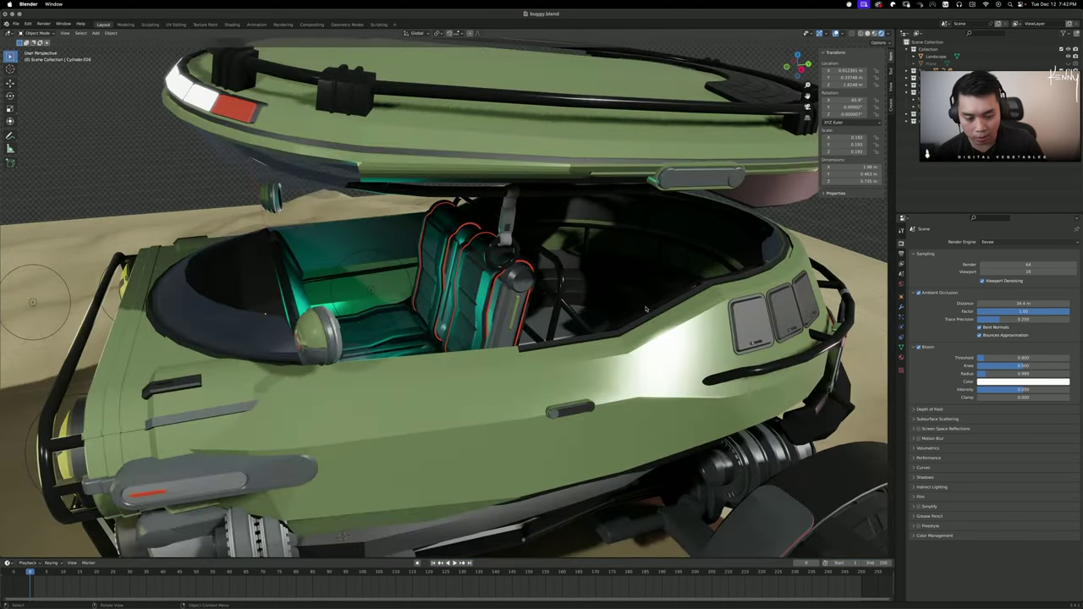
Examine the open cabin and the buggy's front from a low angle, and select the lower front bumper bar
middle_drag(614, 313, 572, 343)
scroll(534, 335, up, 2)
click(534, 334)
scroll(505, 333, down, 5)
scroll(529, 343, down, 2)
click(446, 352)
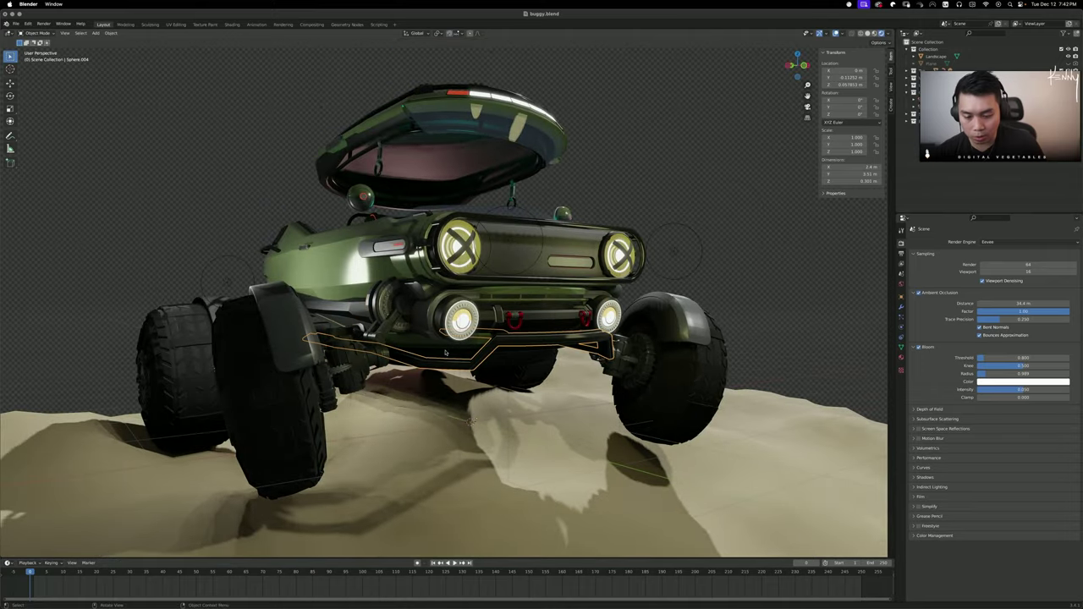
View the scene through the camera with nothing selected, and close buggy.blend without saving the changes
middle_drag(445, 352, 533, 356)
key(KP_0)
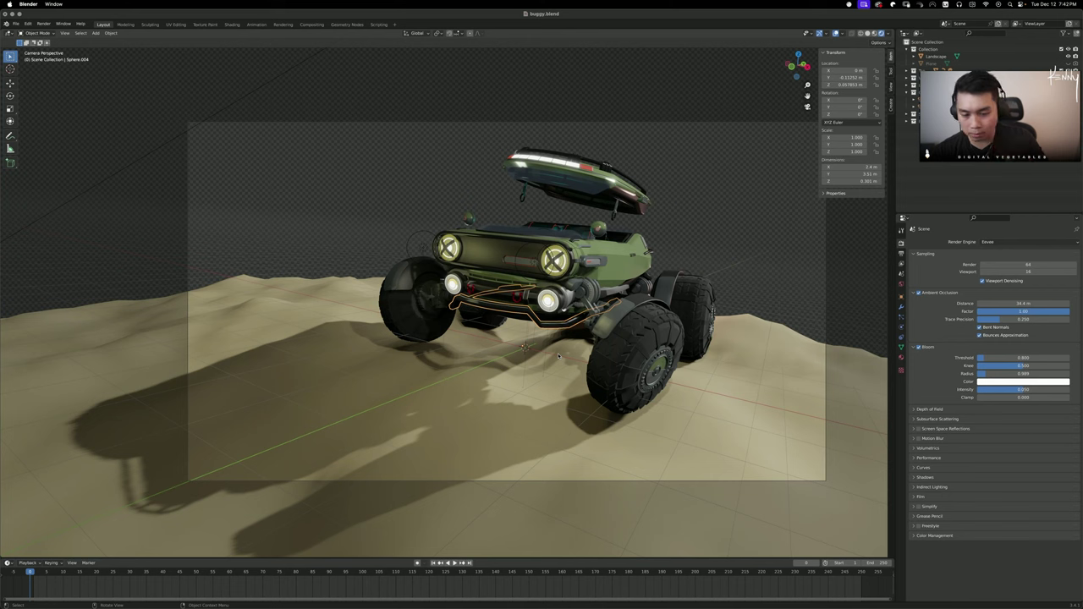
click(707, 189)
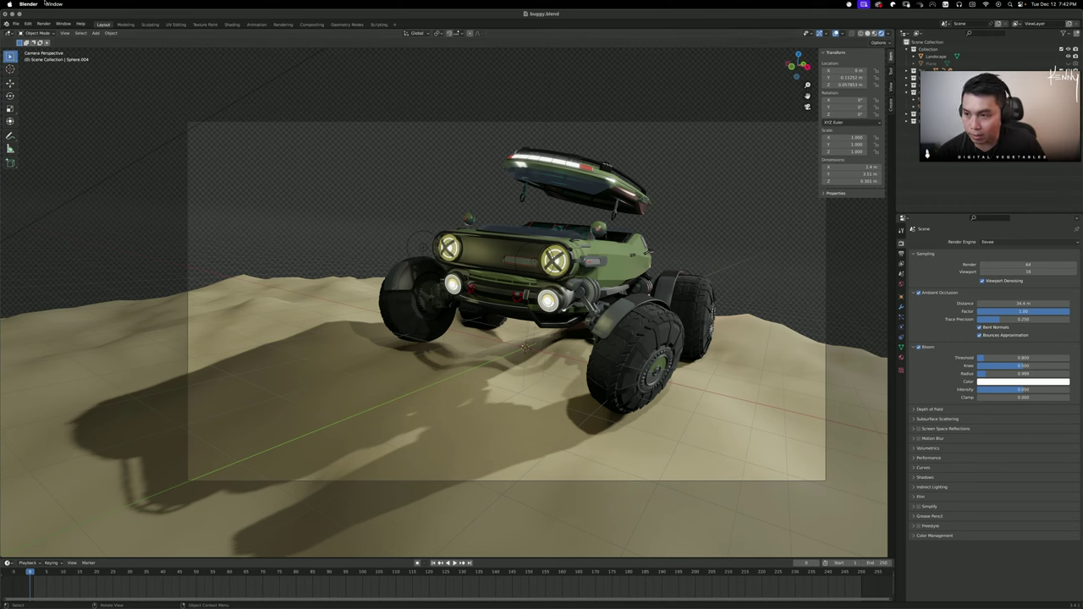
click(5, 14)
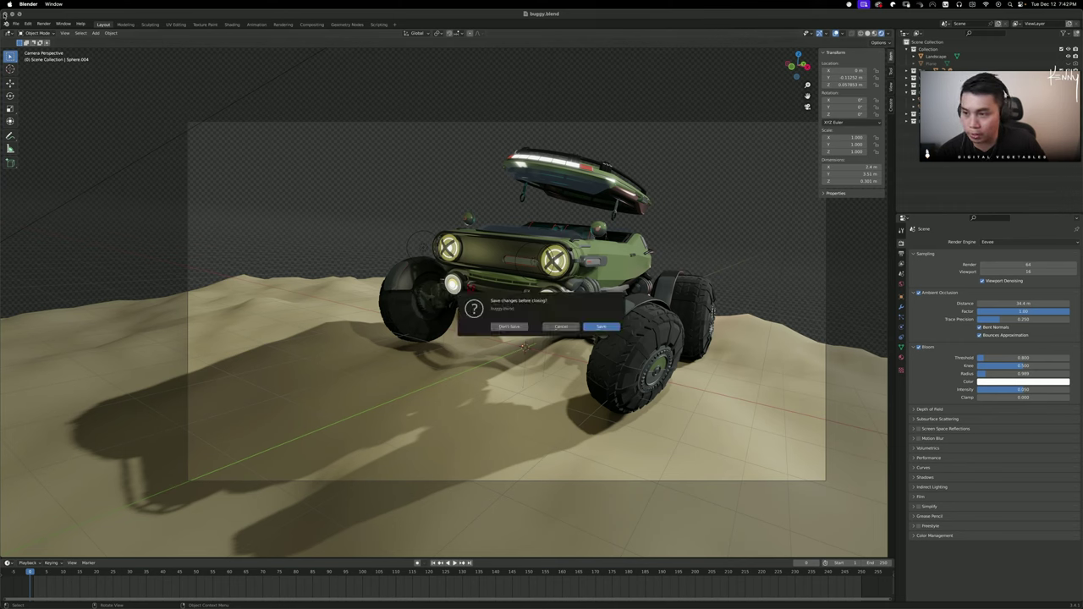
click(509, 327)
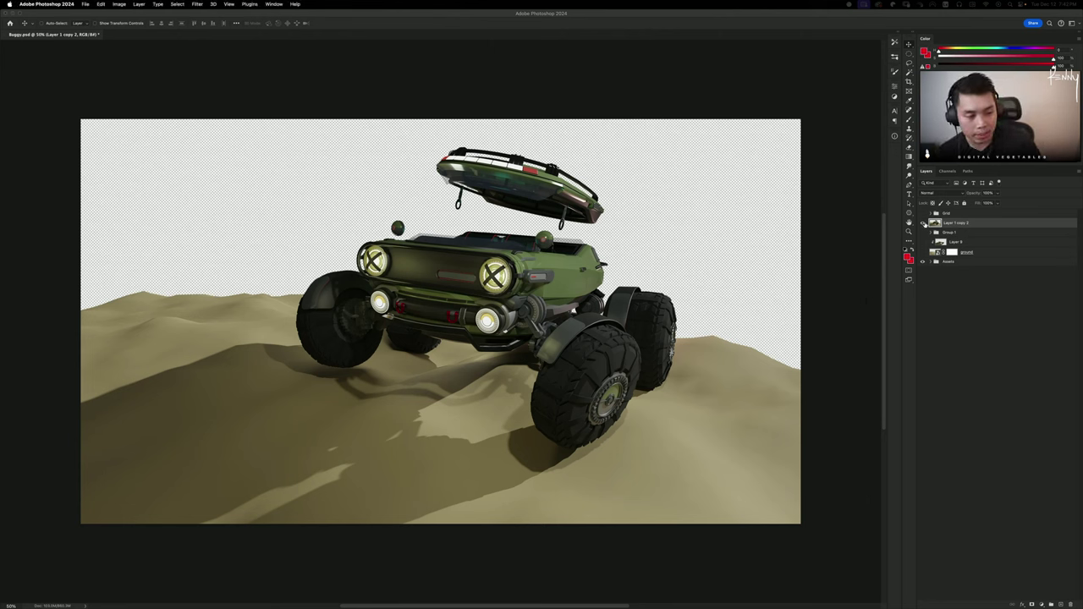
In Photoshop's Buggy.psd, hide the combined render on Layer 1 copy 2 and show Group 1 and the ground layer instead
click(924, 222)
click(923, 223)
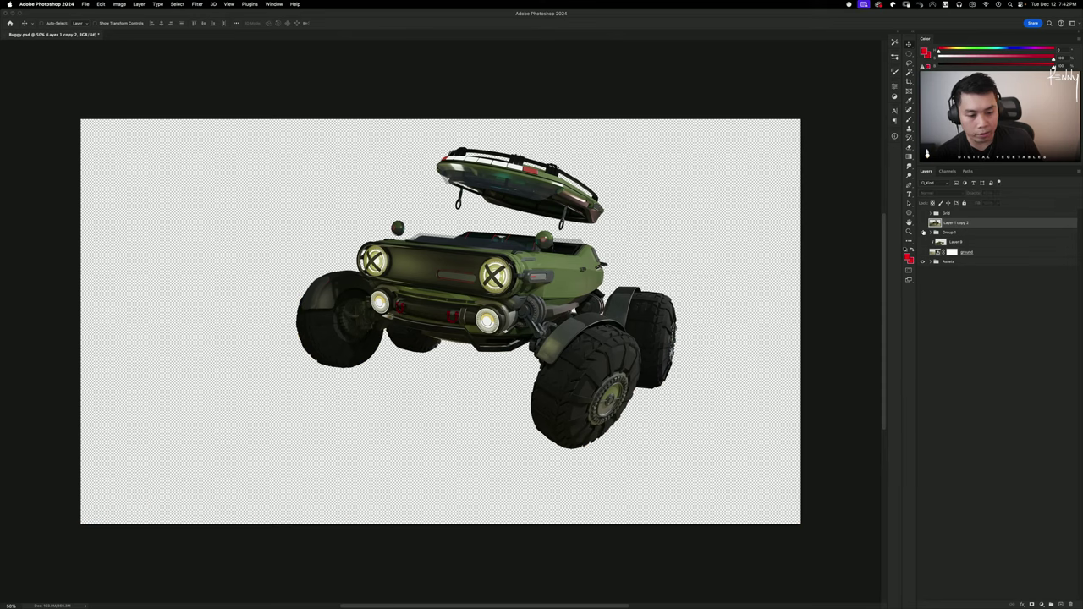
click(923, 233)
click(923, 233)
click(923, 252)
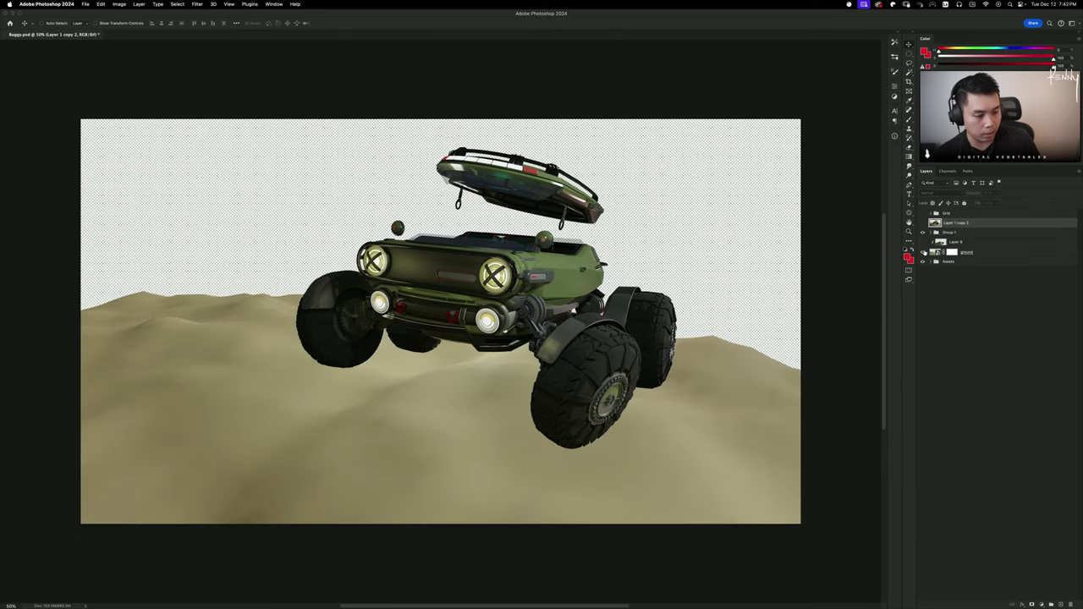
Check the bare ground with and without its clipped shadow layer, leaving the shadow on and Group 1 visible above it
click(923, 242)
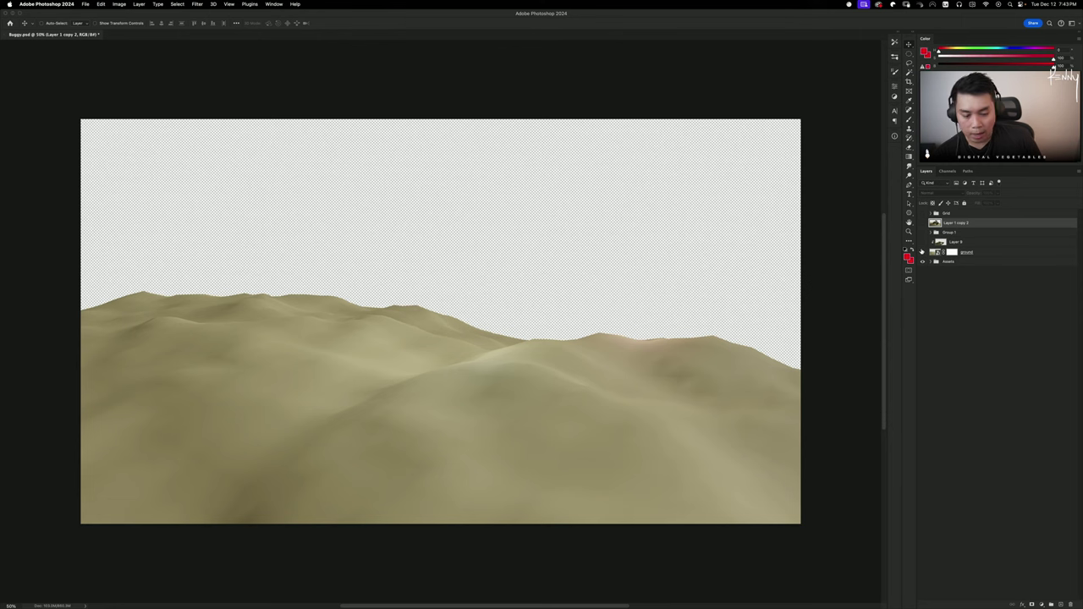
click(923, 242)
click(923, 242)
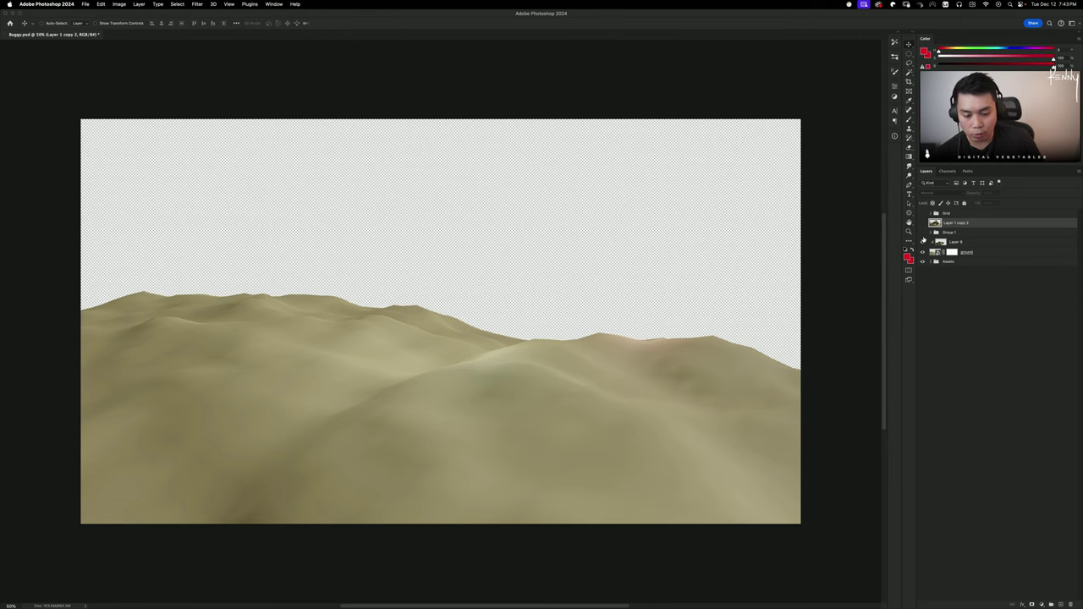
click(924, 242)
click(923, 232)
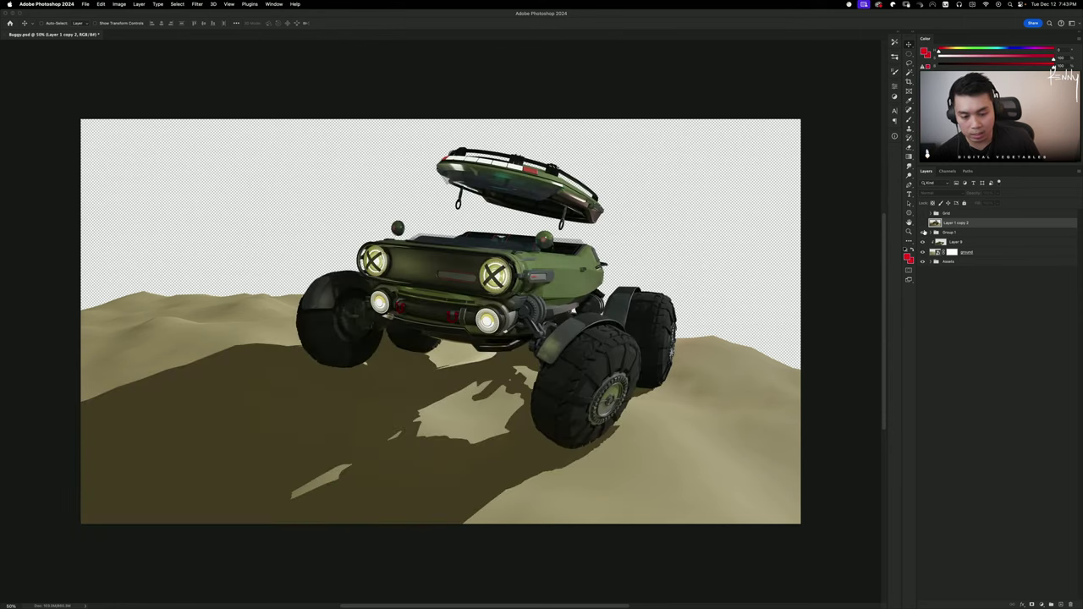
Expand Group 1 and toggle its roof layer, Layer 7, off and on to inspect the separate roof
click(930, 233)
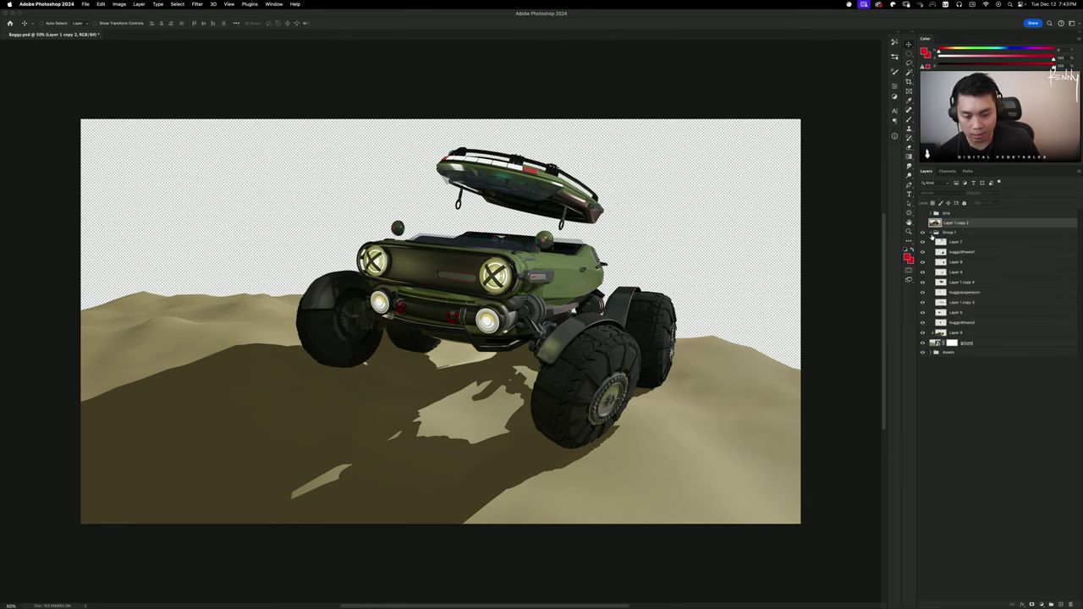
click(923, 242)
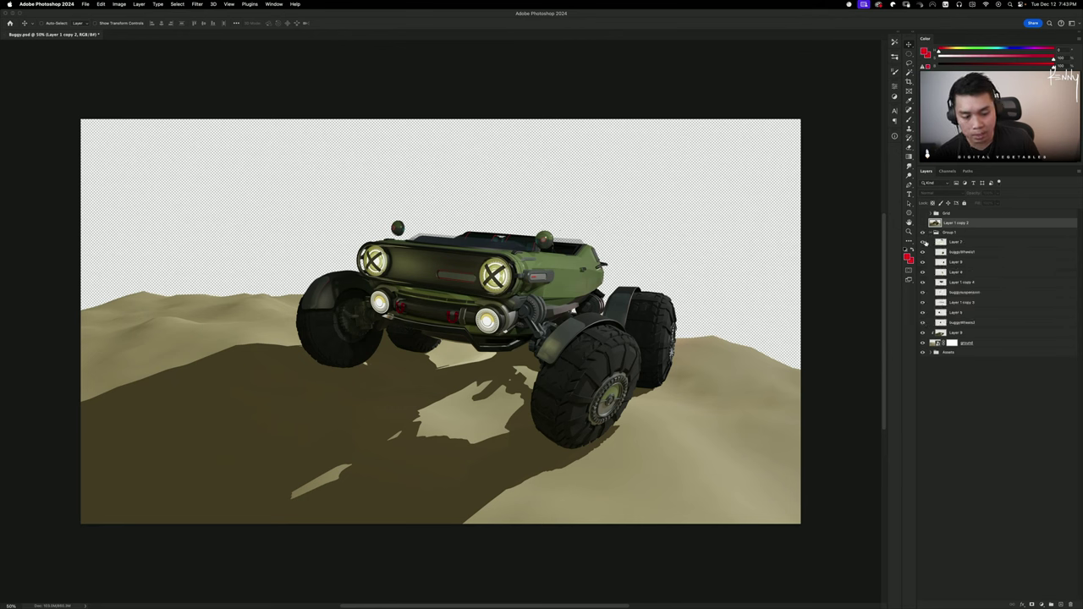
click(923, 242)
click(923, 242)
click(923, 242)
Toggle the near front wheel layer in Group 1 off and on to inspect the wheel and the suspension behind it
click(923, 251)
click(923, 251)
click(924, 252)
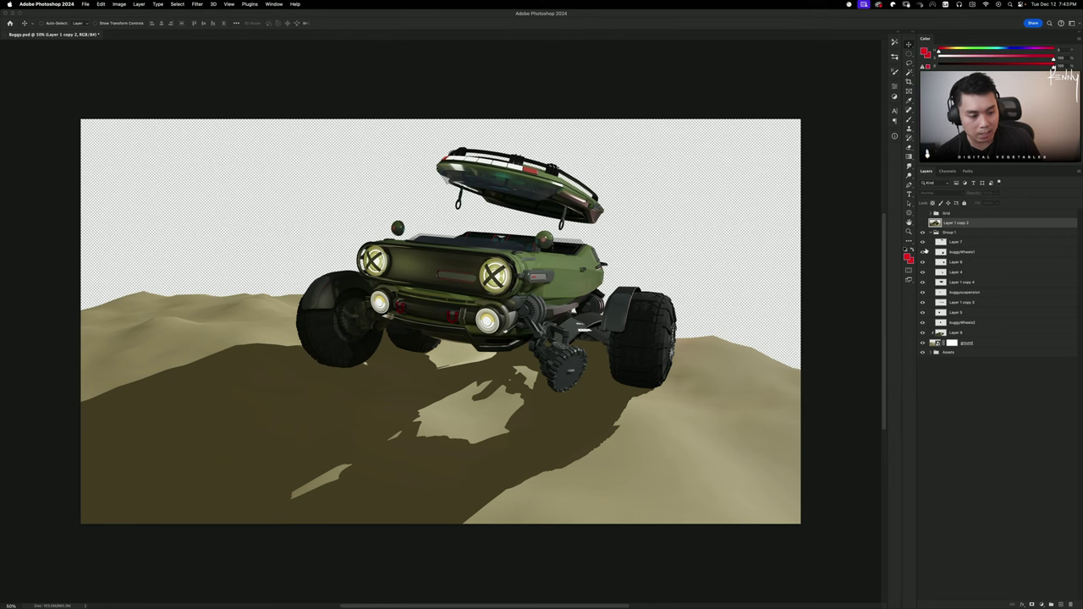
click(923, 252)
click(923, 251)
click(923, 251)
Toggle the rear wheel layer, Layer 4 and the body layer, Layer 1 copy 4, off and on to inspect each part
click(923, 261)
click(923, 262)
click(924, 262)
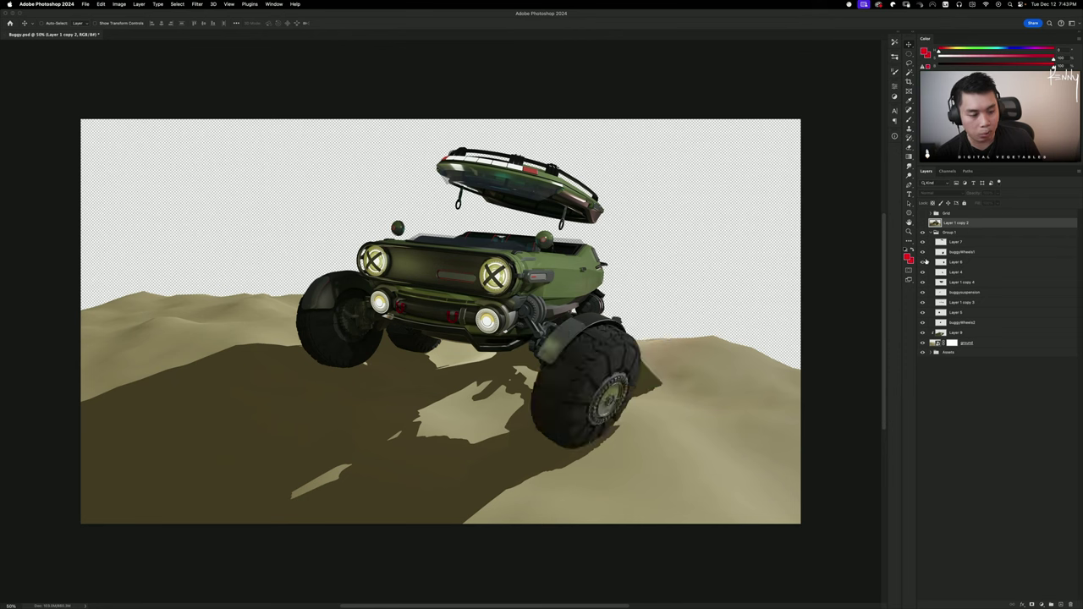
click(923, 262)
click(923, 271)
click(923, 272)
click(923, 282)
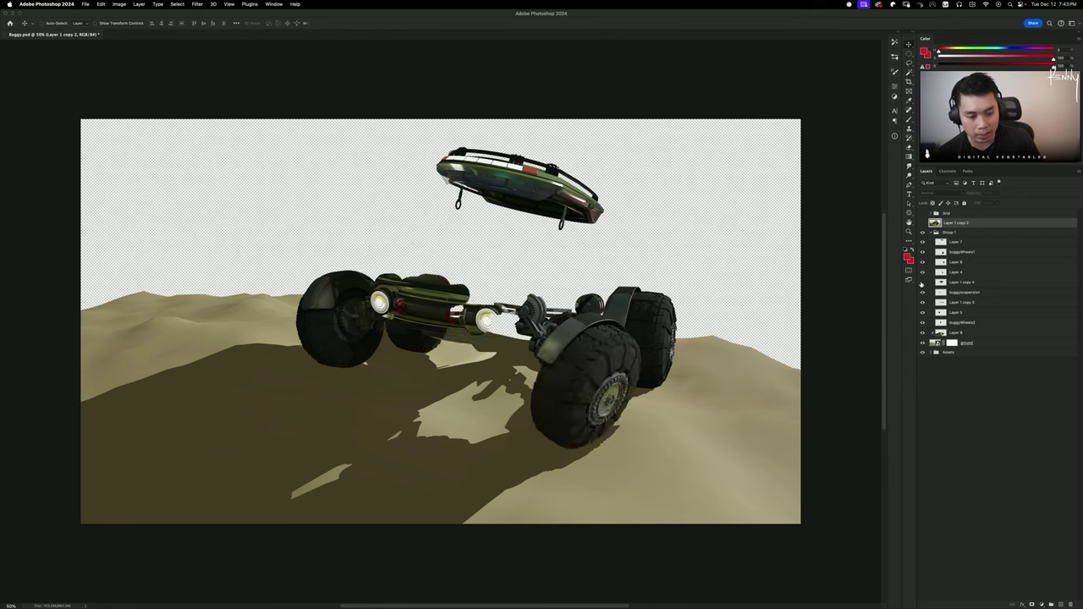
click(923, 282)
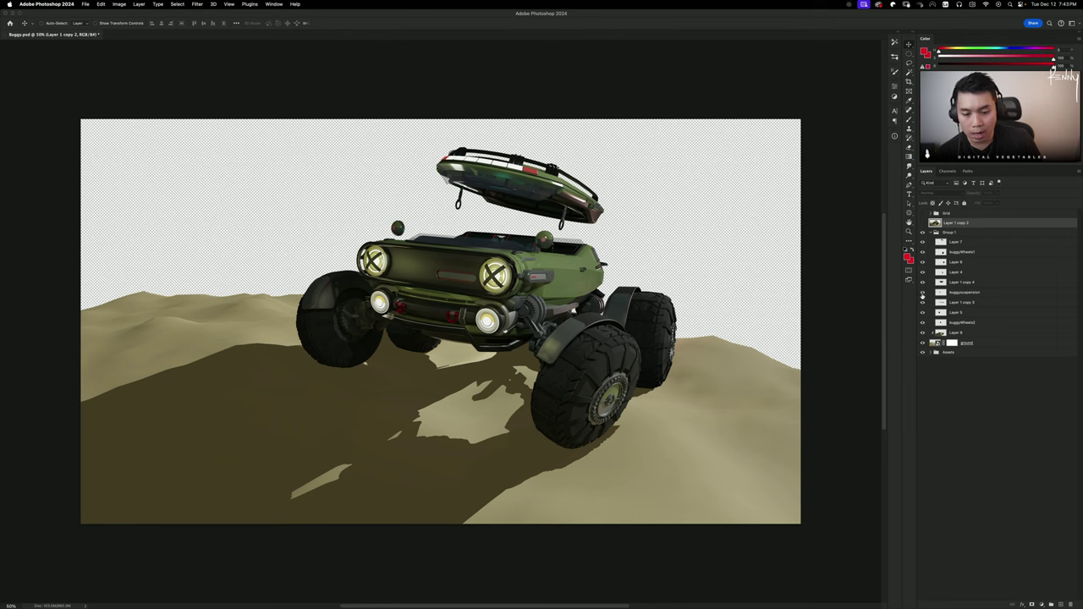
Toggle Group 1's remaining lower layers off and on, and check the chassis once more beneath the hidden body layer
click(922, 302)
click(922, 302)
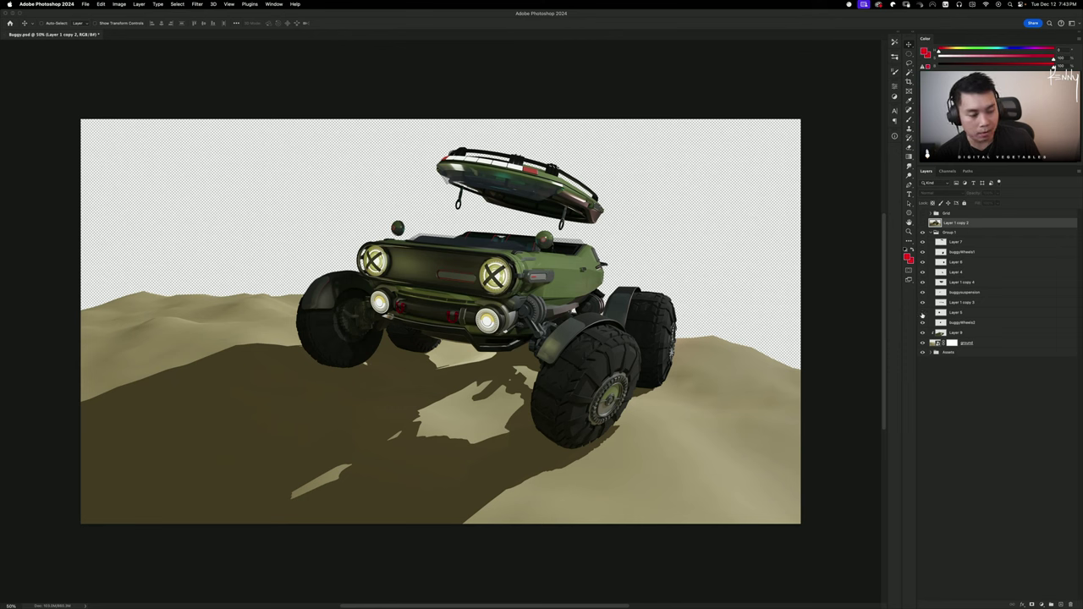
click(922, 312)
click(922, 312)
click(922, 322)
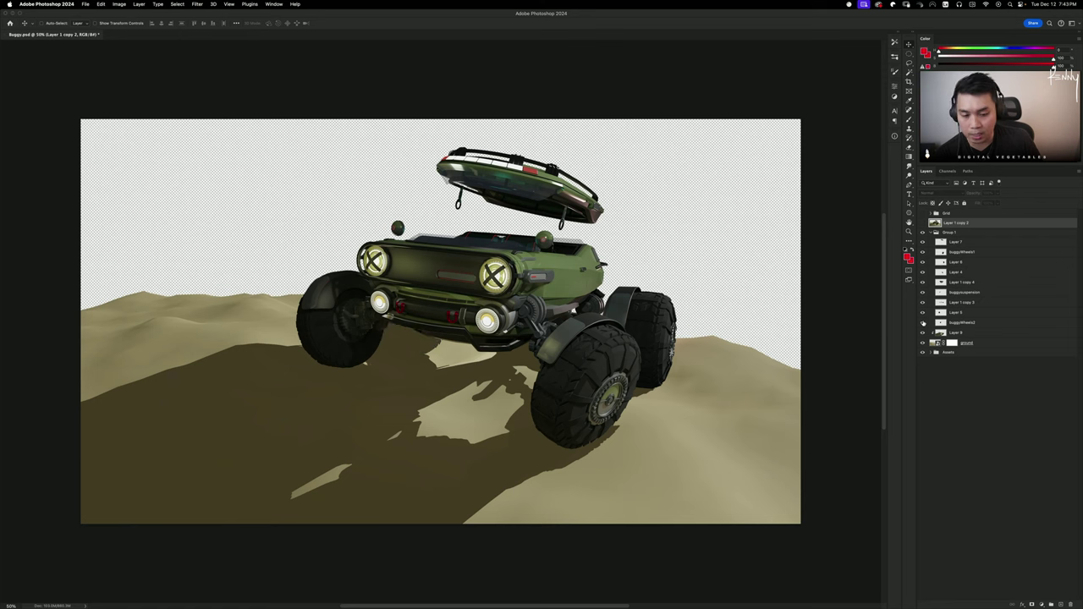
click(923, 322)
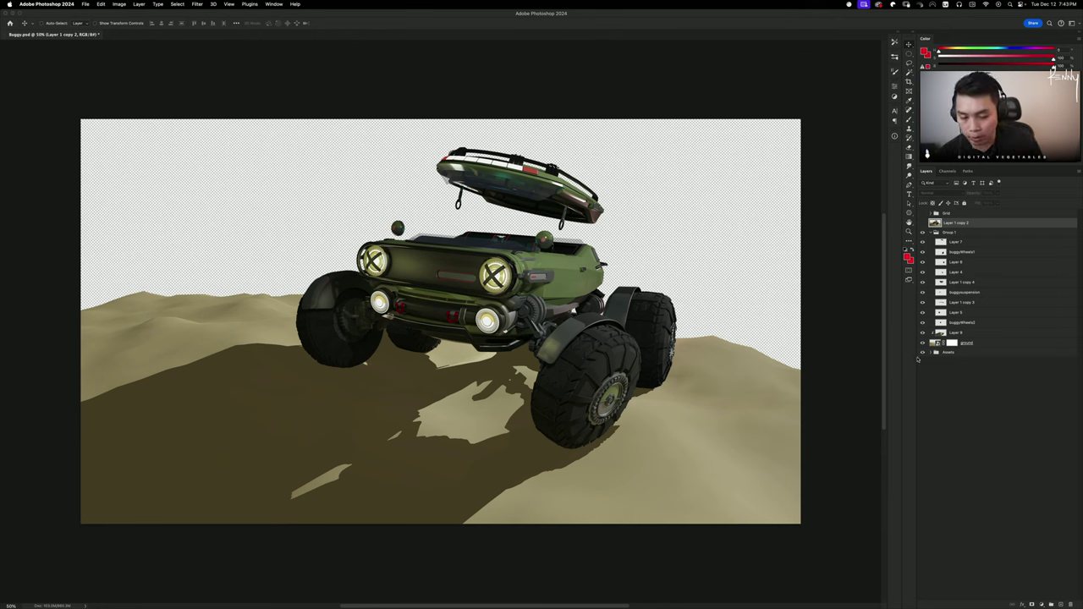
click(922, 283)
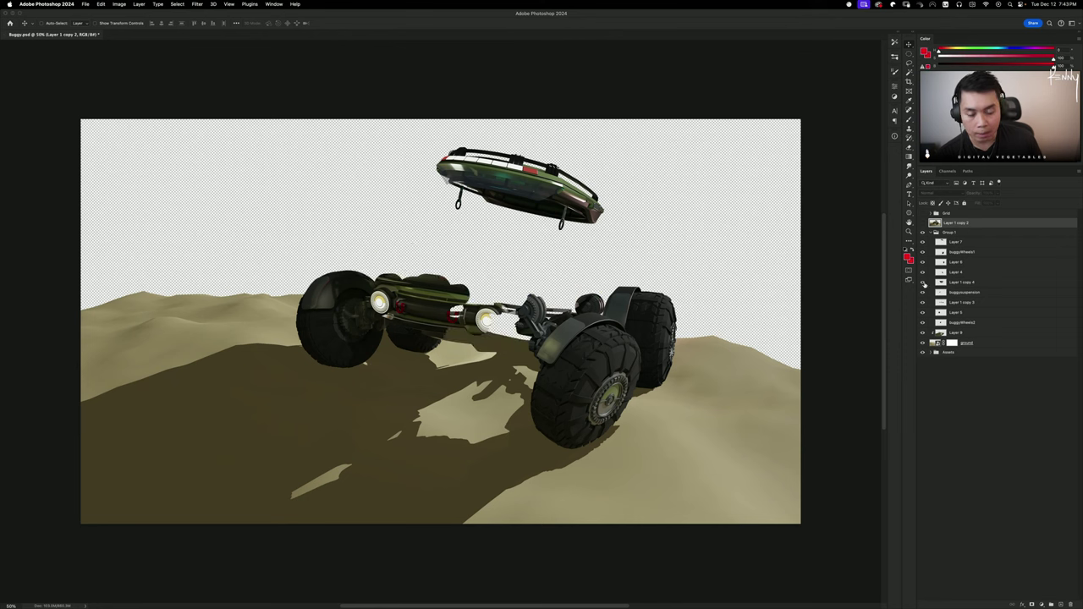
click(923, 283)
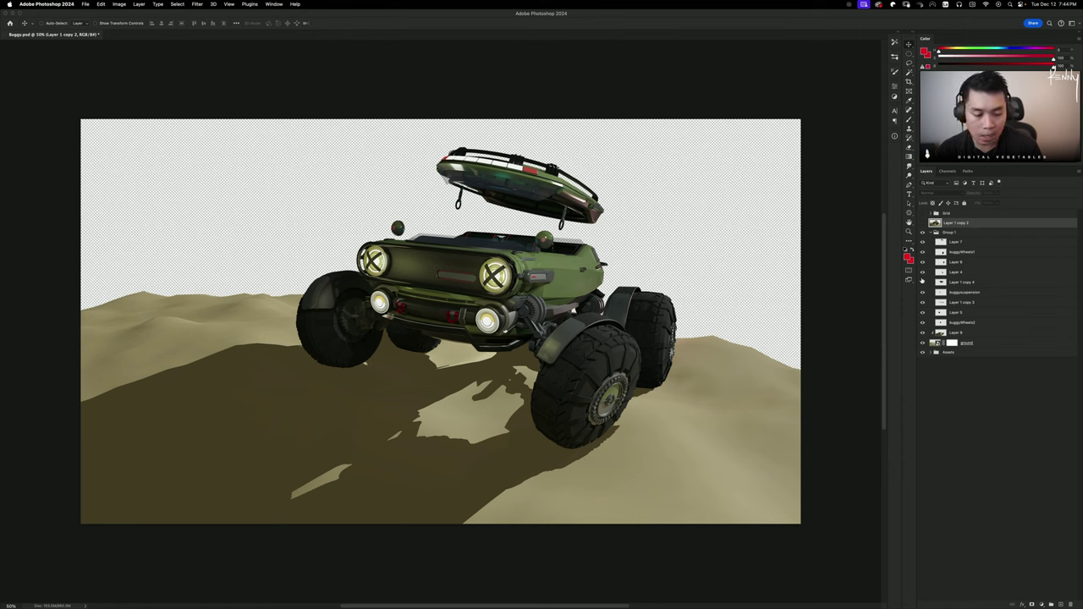
Collapse Group 1 and show the combined render on Layer 1 copy 2, toggling it to compare with the separated layers
click(922, 223)
click(931, 232)
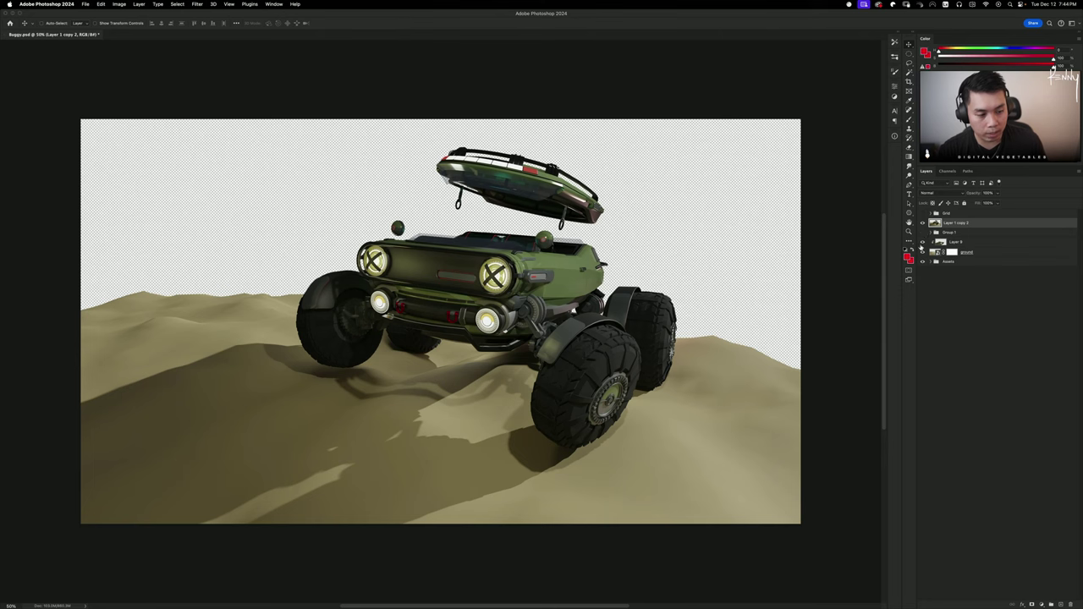
click(922, 222)
click(922, 222)
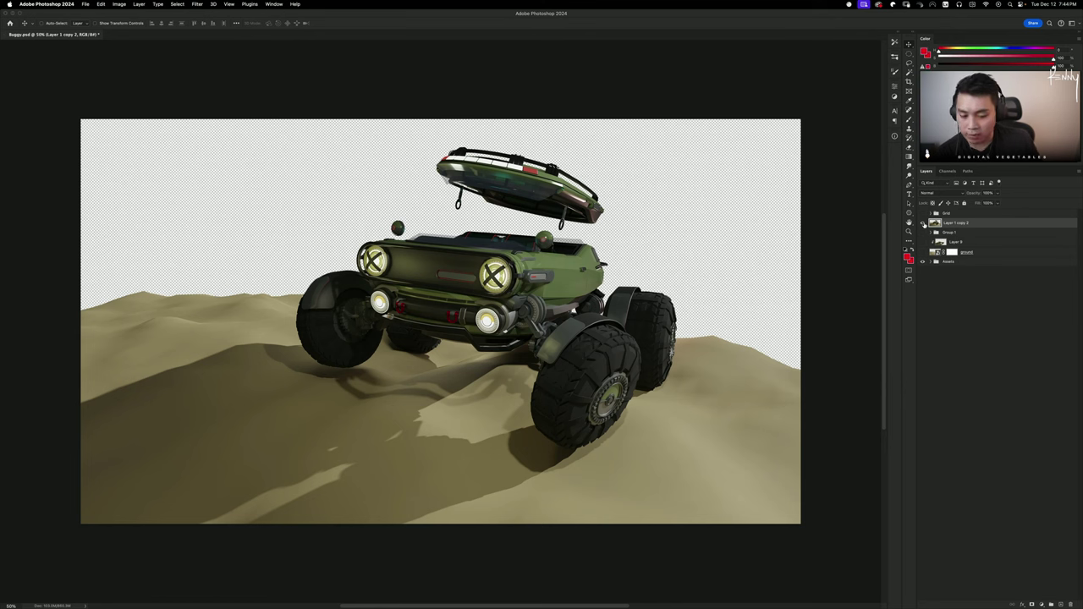
Hide Layer 1 copy 2 and show Group 1, the ground layer and its clipped shadow layer
click(924, 224)
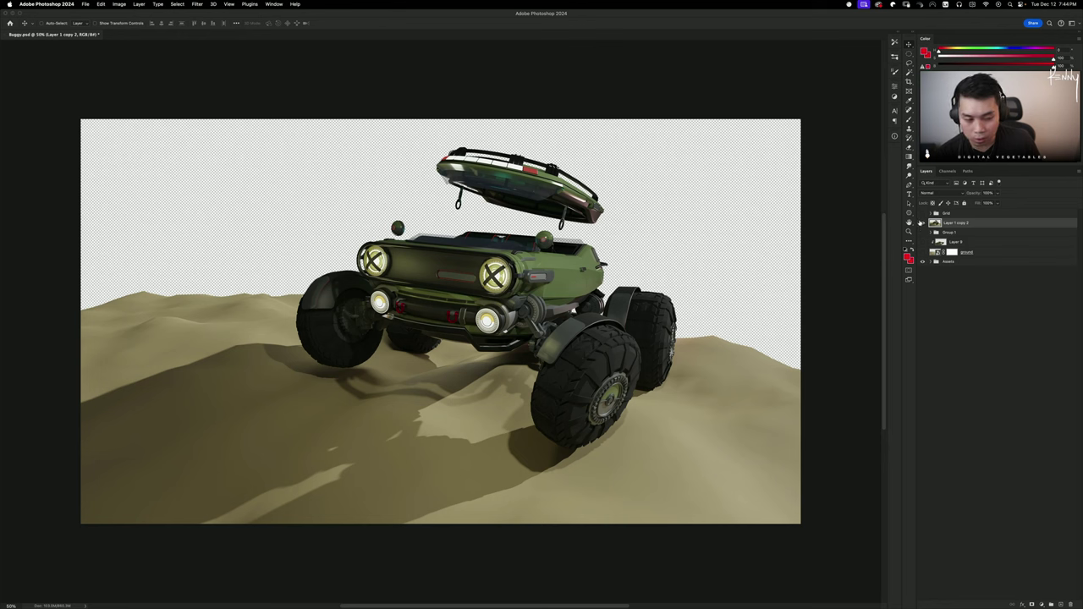
click(924, 231)
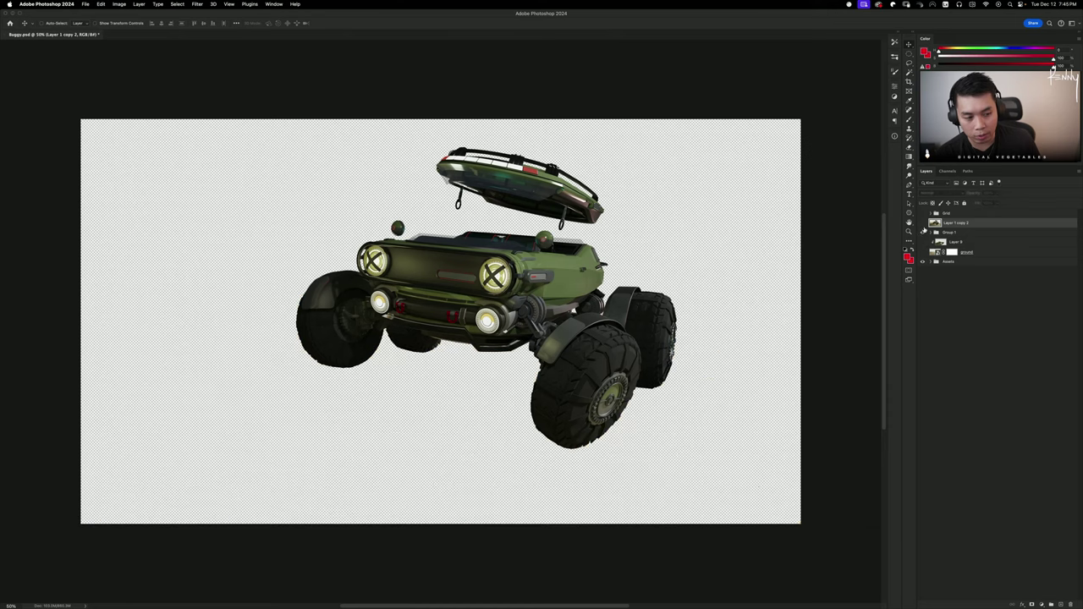
click(923, 252)
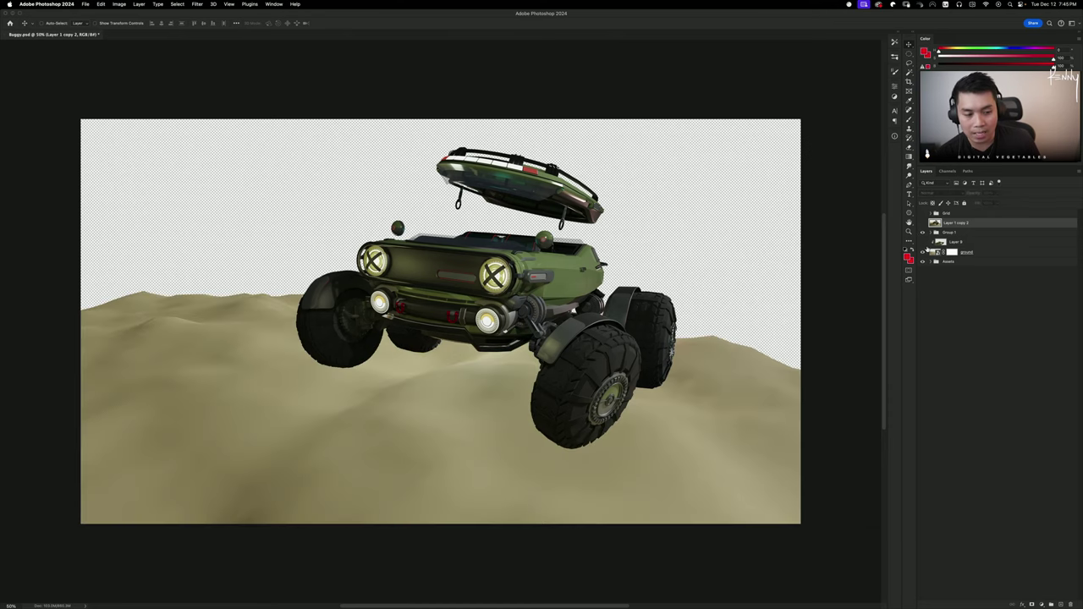
click(924, 242)
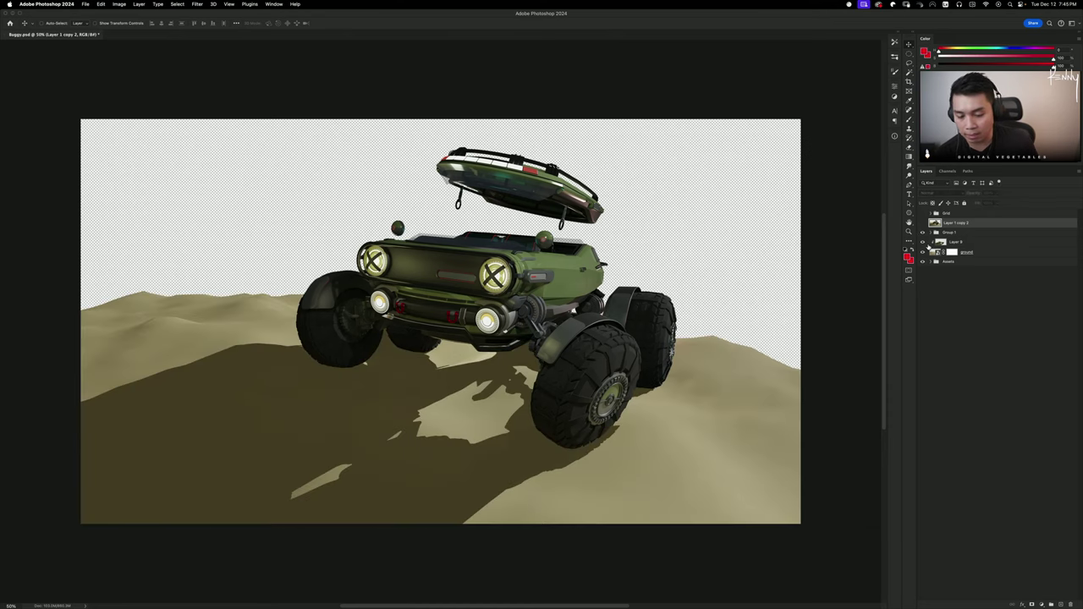